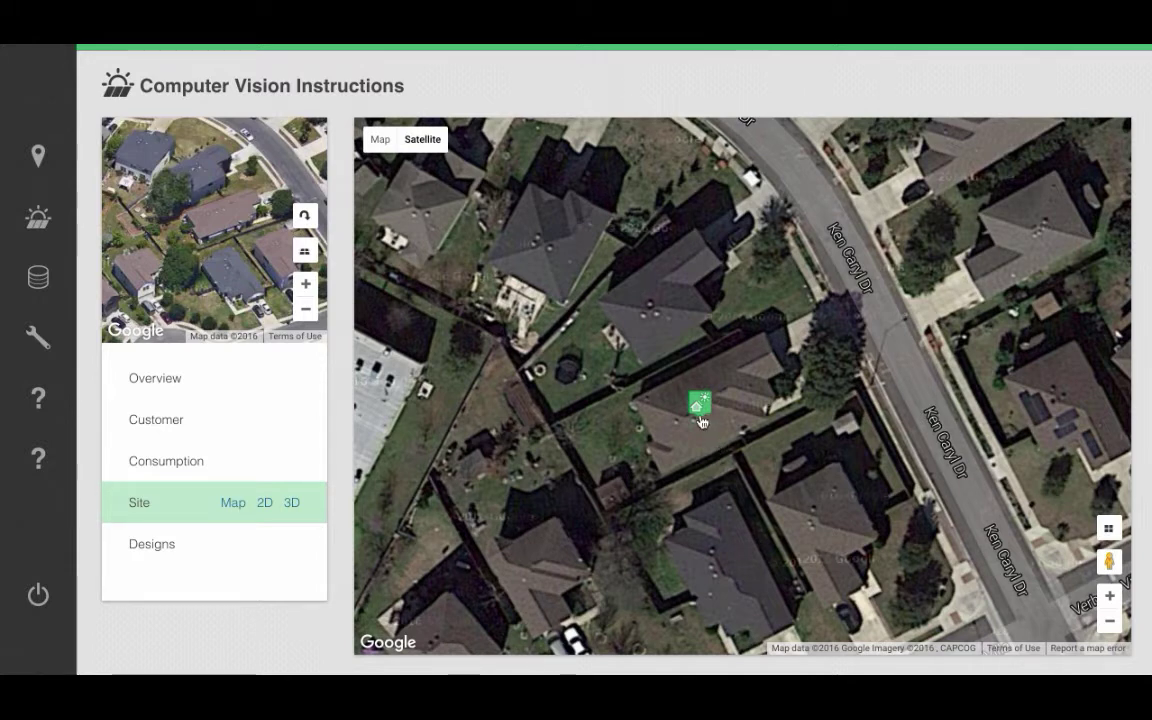
Step: Move the site marker to the street end of the house roof and open the 2D site model
{"action": "mouse_move", "coordinate": [699, 411]}
{"action": "left_mouse_down"}
{"action": "mouse_move", "coordinate": [718, 357]}
{"action": "mouse_move", "coordinate": [747, 372]}
{"action": "left_mouse_up"}
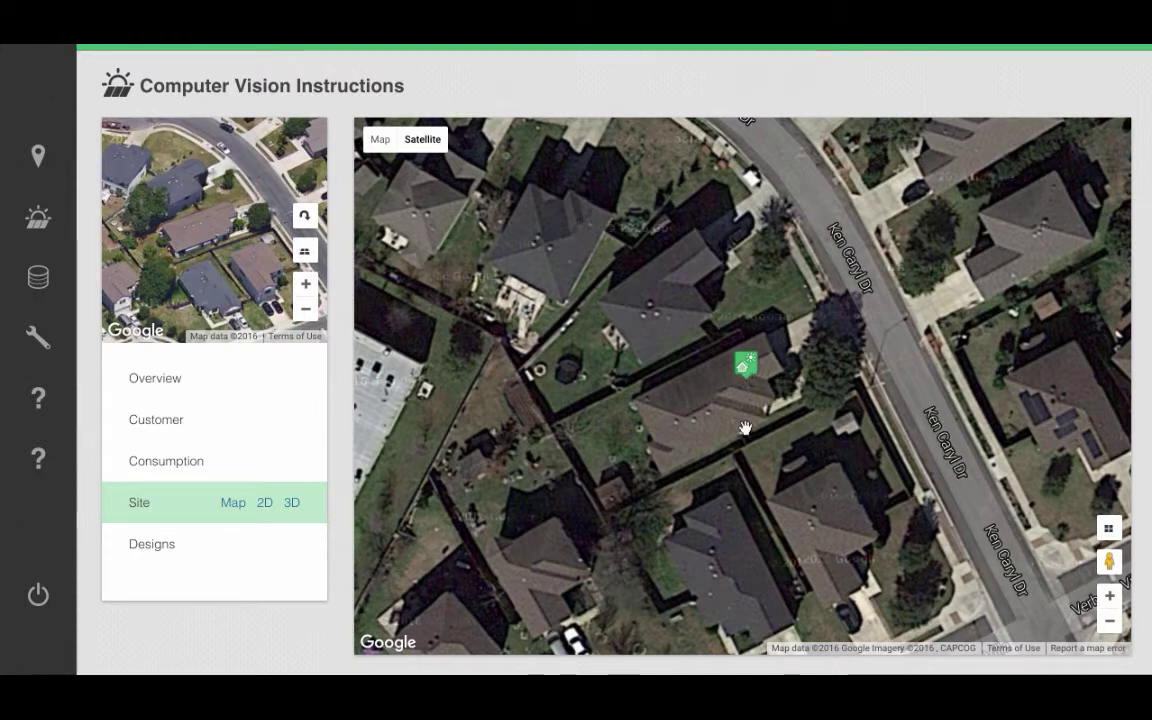
{"action": "left_click", "coordinate": [264, 504]}
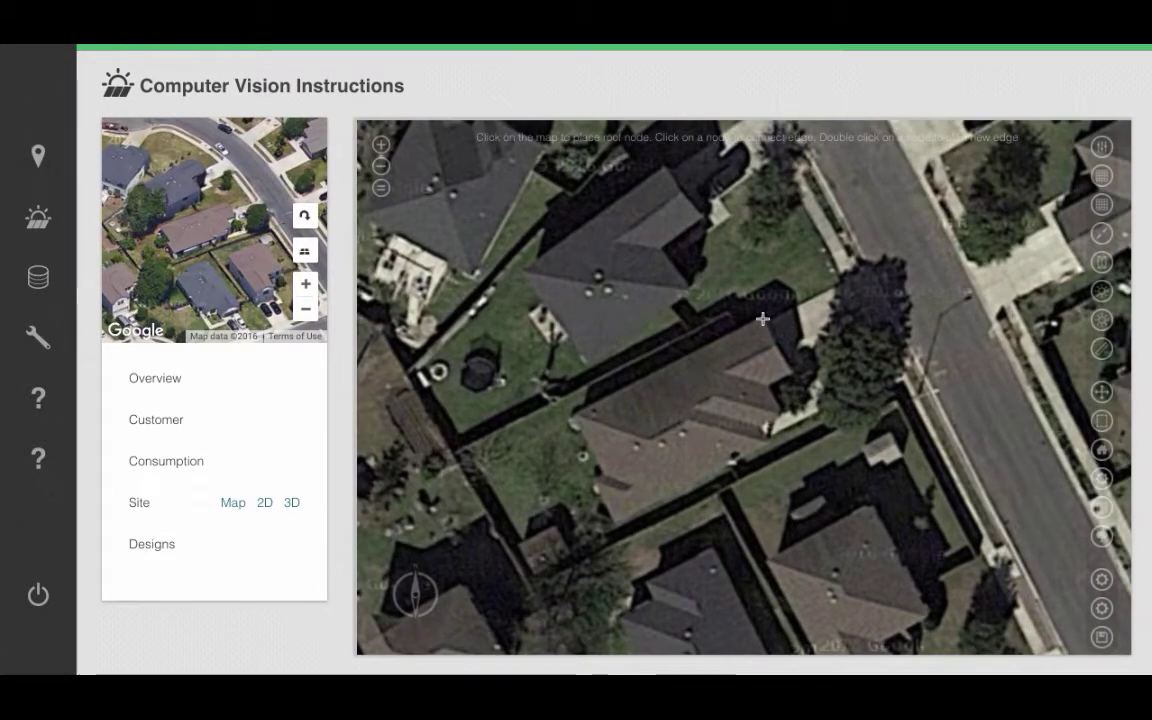
Step: Trace the outer perimeter of the marked house's roof as a closed outline
{"action": "left_click", "coordinate": [763, 318]}
{"action": "left_click", "coordinate": [575, 415]}
{"action": "left_click", "coordinate": [596, 483]}
{"action": "left_click", "coordinate": [616, 521]}
{"action": "left_click", "coordinate": [768, 444]}
{"action": "left_click", "coordinate": [768, 387]}
{"action": "left_click", "coordinate": [792, 375]}
{"action": "left_click", "coordinate": [764, 319]}
Step: Divide off the facet at the roof's street end and draw the main ridge back to the rear corner
{"action": "left_click", "coordinate": [776, 344]}
{"action": "left_click", "coordinate": [720, 371]}
{"action": "left_click", "coordinate": [767, 386]}
{"action": "scroll", "coordinate": [748, 386], "scroll_direction": "up", "scroll_amount": 1}
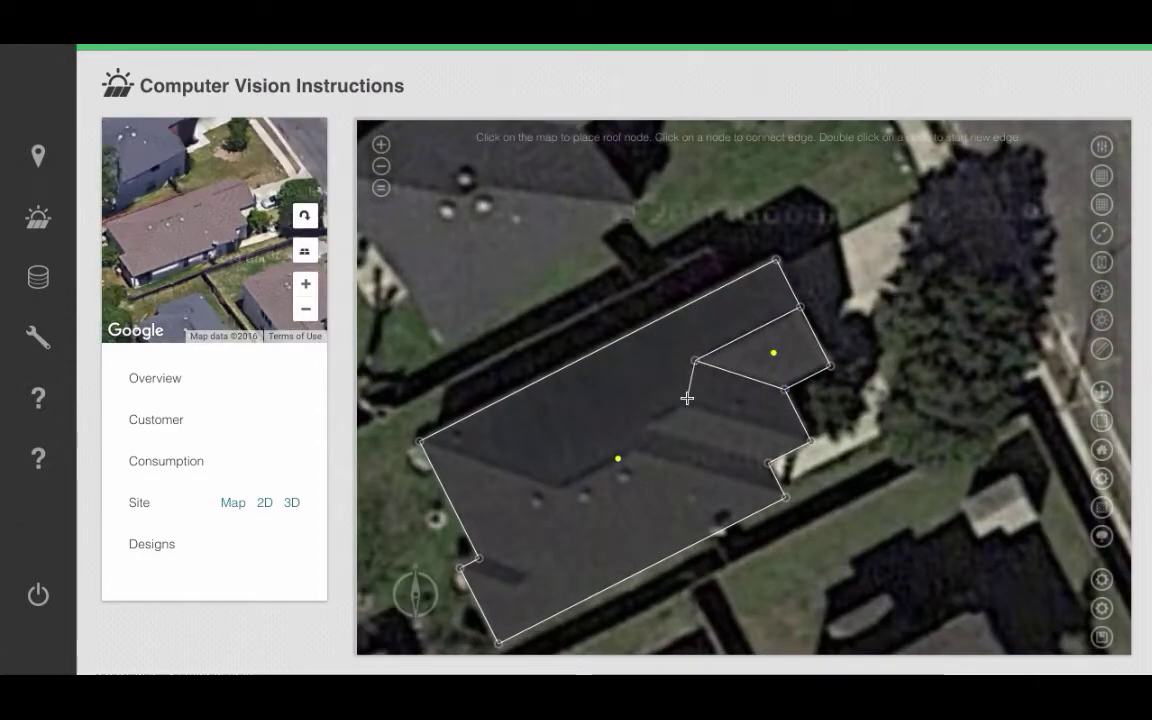
{"action": "left_click", "coordinate": [637, 452]}
{"action": "left_click", "coordinate": [560, 488]}
{"action": "left_click", "coordinate": [420, 441]}
Step: Divide the rear end of the roof into the hip facet and the two small projecting facets
{"action": "scroll", "coordinate": [552, 569], "scroll_direction": "down", "scroll_amount": 1}
{"action": "double_click", "coordinate": [562, 497]}
{"action": "left_click", "coordinate": [533, 574]}
{"action": "left_click", "coordinate": [515, 586]}
{"action": "left_click", "coordinate": [468, 570]}
{"action": "left_click", "coordinate": [468, 570]}
{"action": "double_click", "coordinate": [516, 587]}
{"action": "left_click", "coordinate": [503, 637]}
{"action": "double_click", "coordinate": [533, 576]}
{"action": "left_click", "coordinate": [485, 561]}
Step: Draw three edges from the ridge to the street-end eave corners to separate the stepped roof facets
{"action": "double_click", "coordinate": [629, 461]}
{"action": "left_click", "coordinate": [765, 502]}
{"action": "double_click", "coordinate": [751, 470]}
{"action": "left_click", "coordinate": [640, 440]}
{"action": "double_click", "coordinate": [640, 441]}
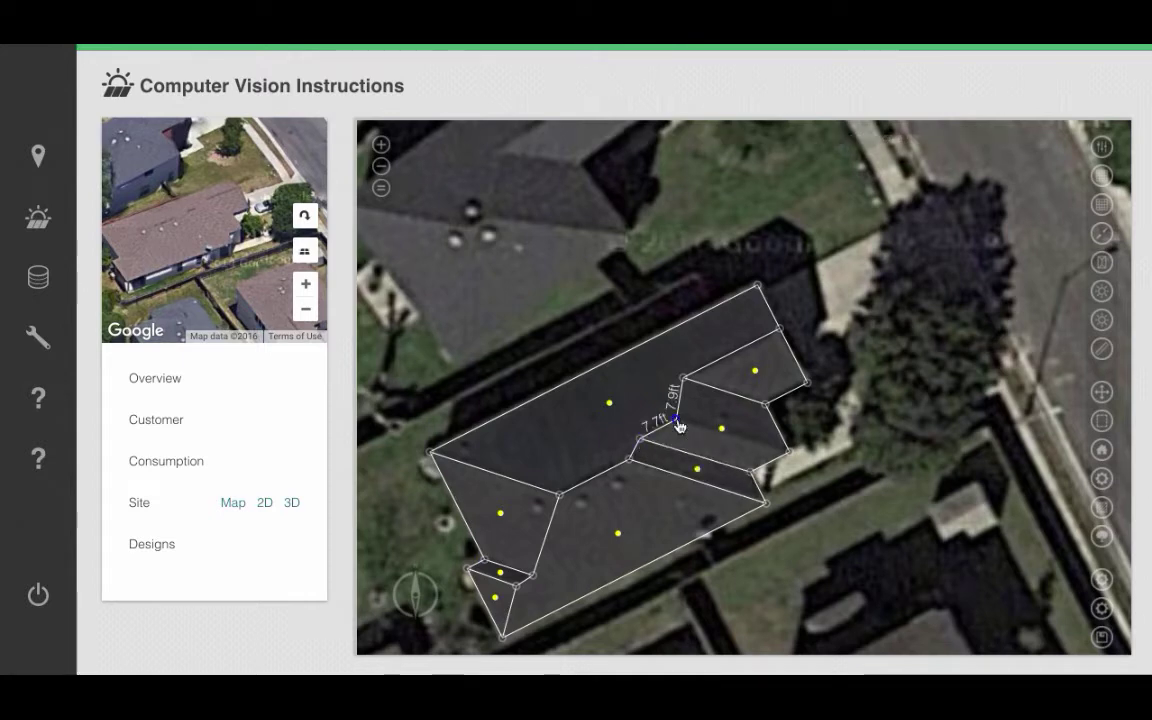
{"action": "left_click", "coordinate": [789, 453]}
{"action": "left_click", "coordinate": [789, 453]}
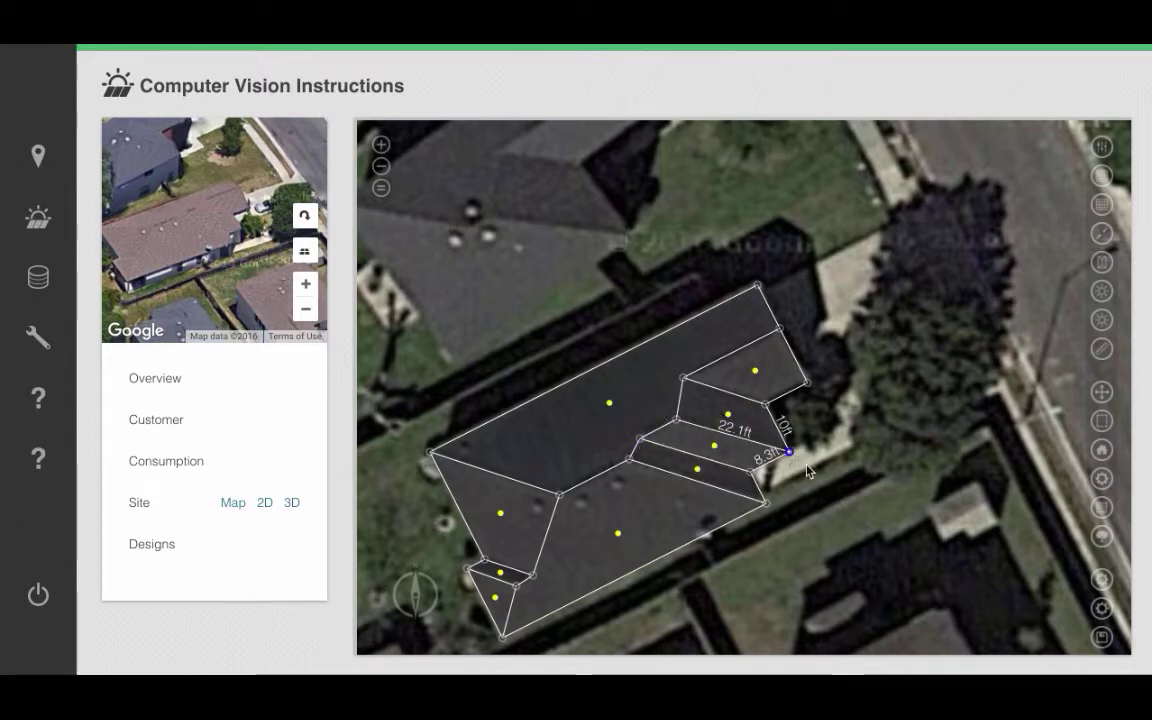
Step: Run roof structure detection on the traced roof
{"action": "scroll", "coordinate": [823, 507], "scroll_direction": "down", "scroll_amount": 3}
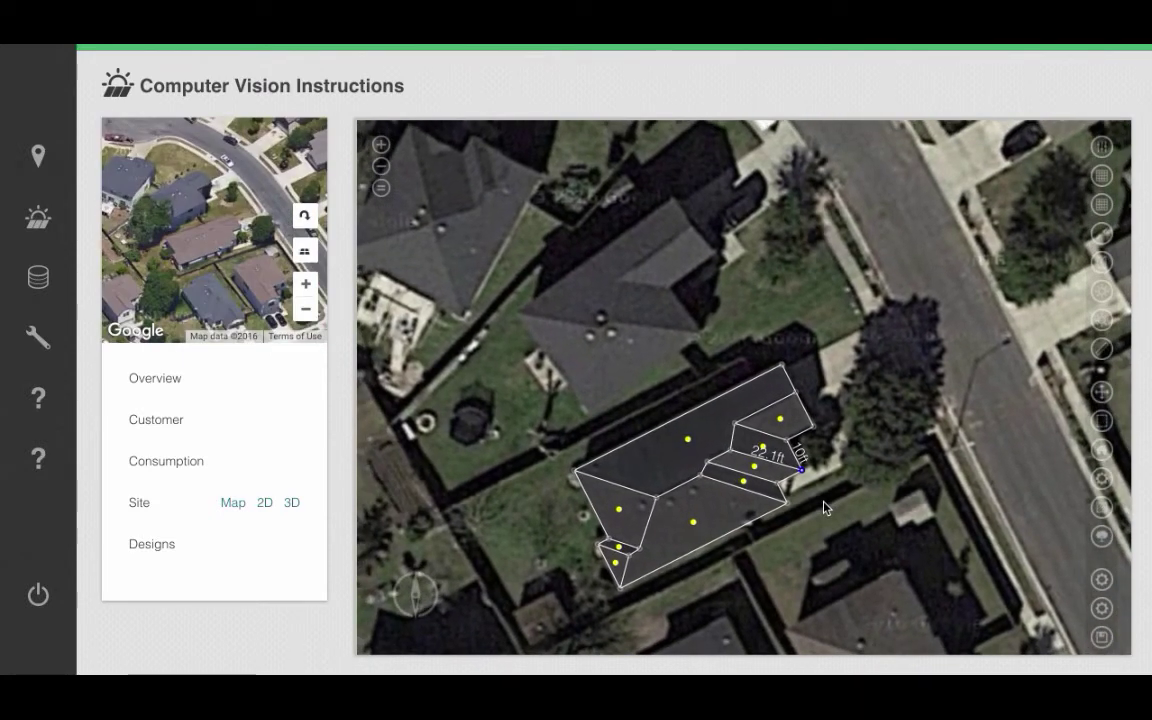
{"action": "left_click_drag", "start_coordinate": [823, 507], "coordinate": [824, 475]}
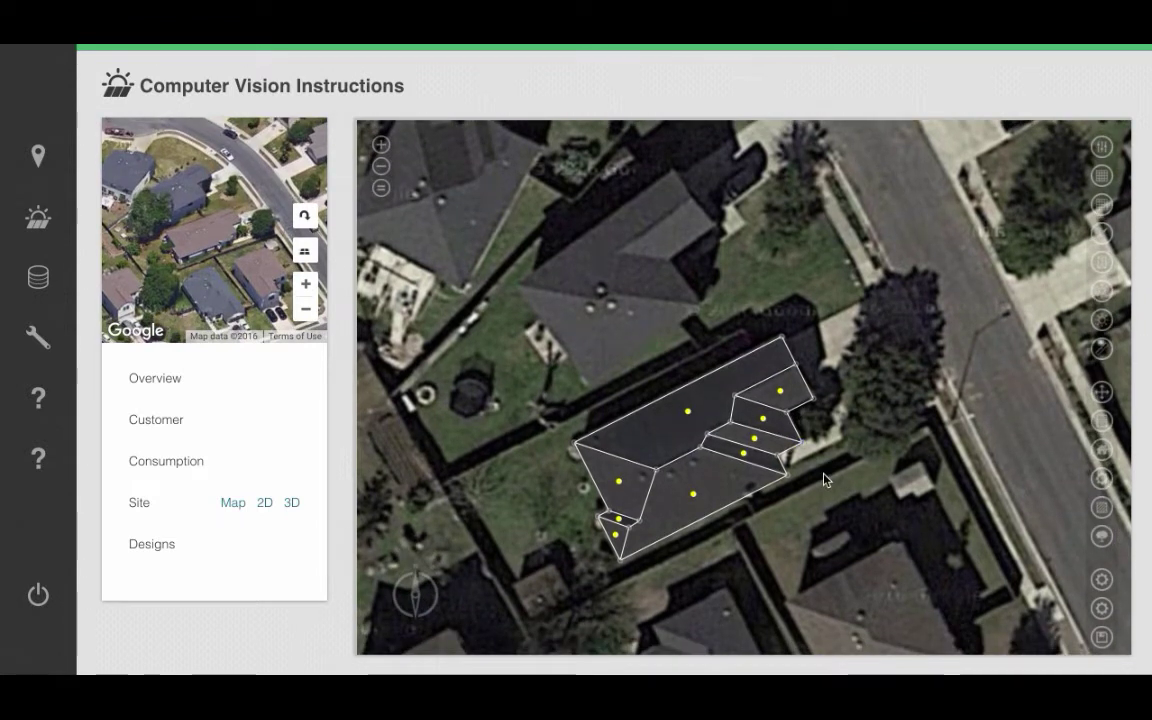
{"action": "left_click", "coordinate": [1103, 582]}
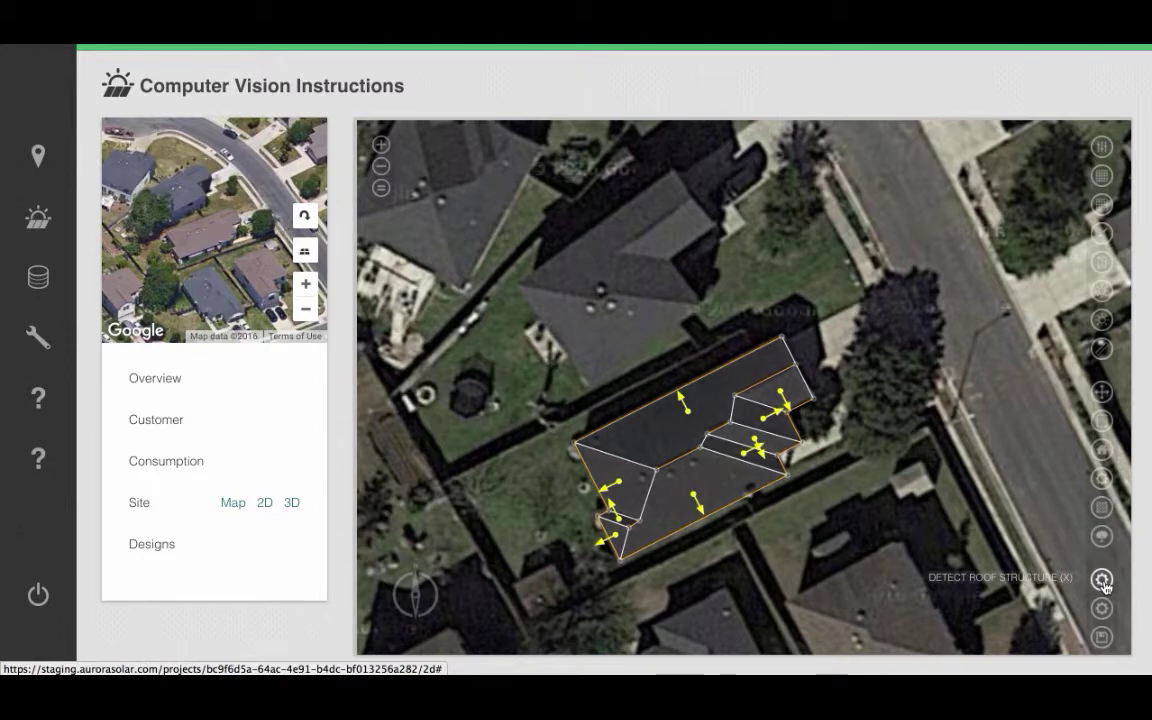
Step: Draw a small circular obstruction over the roof vent below the main ridge and place two copies on the neighbouring vents
{"action": "scroll", "coordinate": [770, 531], "scroll_direction": "up", "scroll_amount": 2}
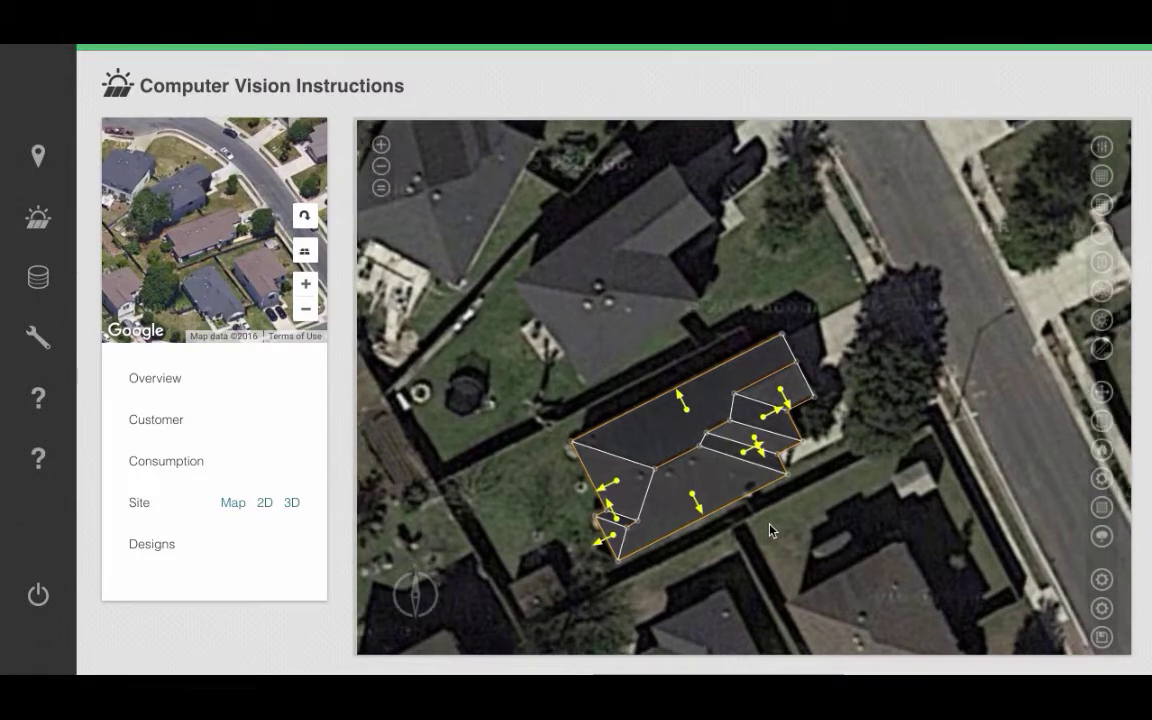
{"action": "key", "text": "o"}
{"action": "key", "text": "o"}
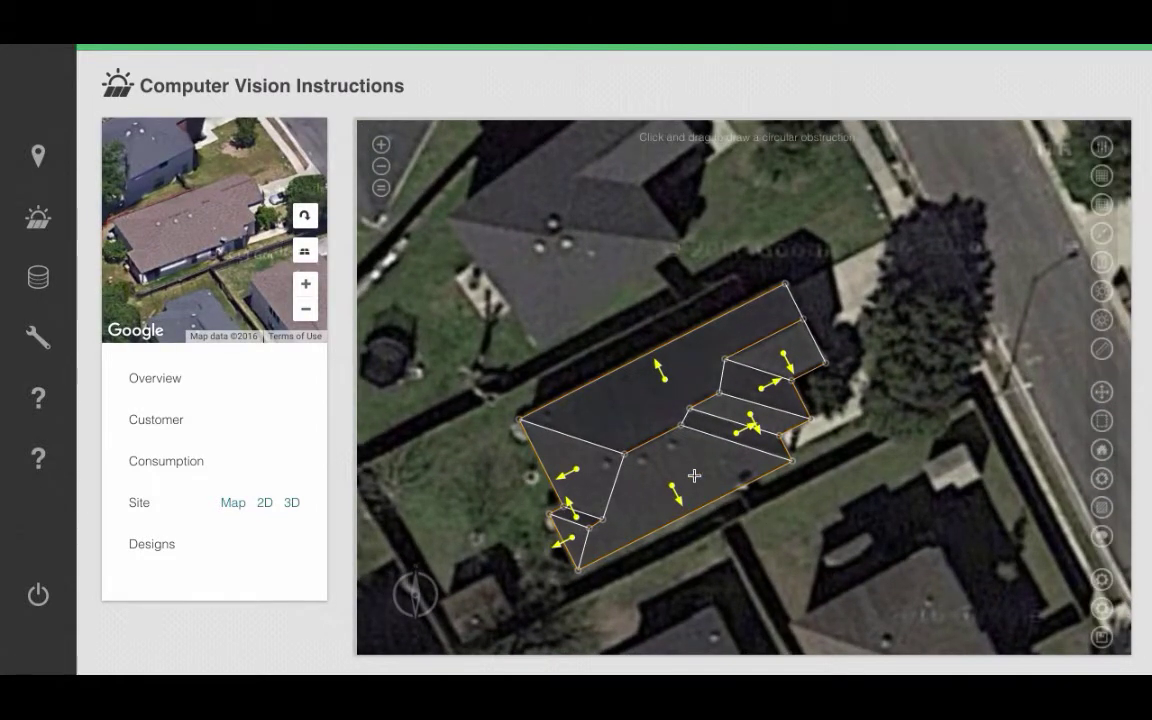
{"action": "left_click_drag", "start_coordinate": [672, 445], "coordinate": [673, 451]}
{"action": "key", "text": "ctrl+c"}
{"action": "key", "text": "ctrl+v"}
{"action": "key", "text": "ctrl+v"}
Step: Add a large tree beside the driveway and a smaller tree against the street end of the roof
{"action": "key", "text": "t"}
{"action": "left_click_drag", "start_coordinate": [920, 388], "coordinate": [936, 446]}
{"action": "key", "text": "t"}
{"action": "left_click_drag", "start_coordinate": [823, 390], "coordinate": [833, 416]}
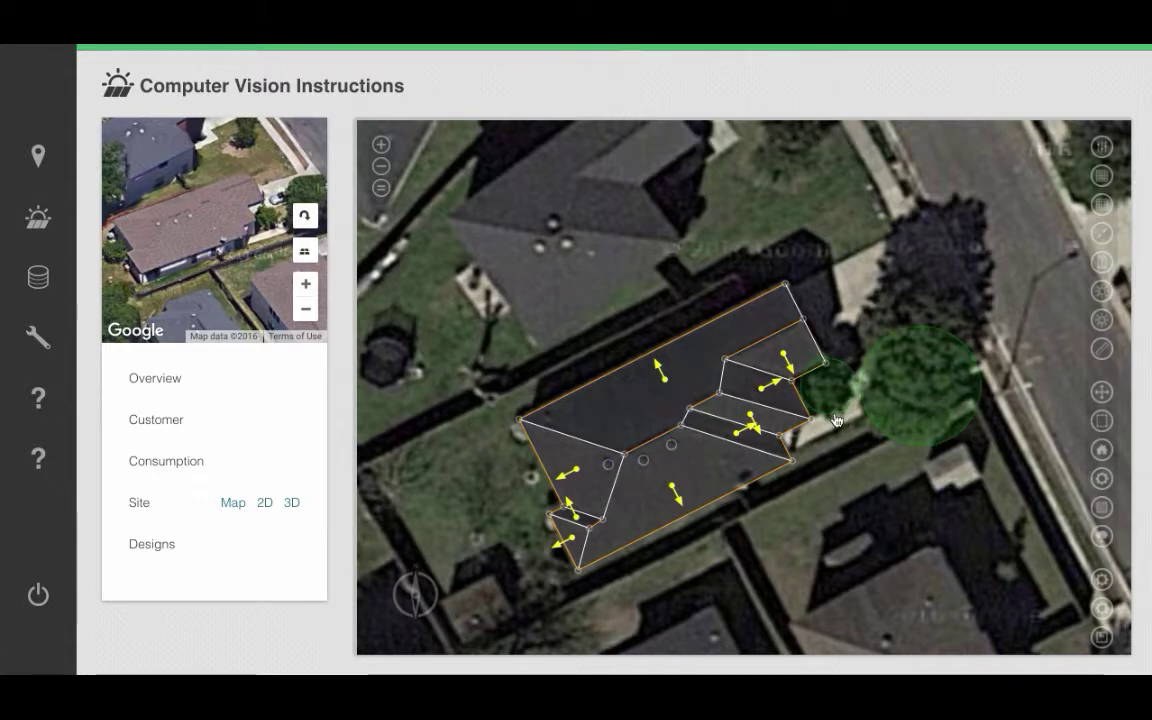
{"action": "scroll", "coordinate": [841, 504], "scroll_direction": "down", "scroll_amount": 3}
{"action": "scroll", "coordinate": [841, 503], "scroll_direction": "down", "scroll_amount": 1}
{"action": "left_click_drag", "start_coordinate": [837, 504], "coordinate": [823, 506]}
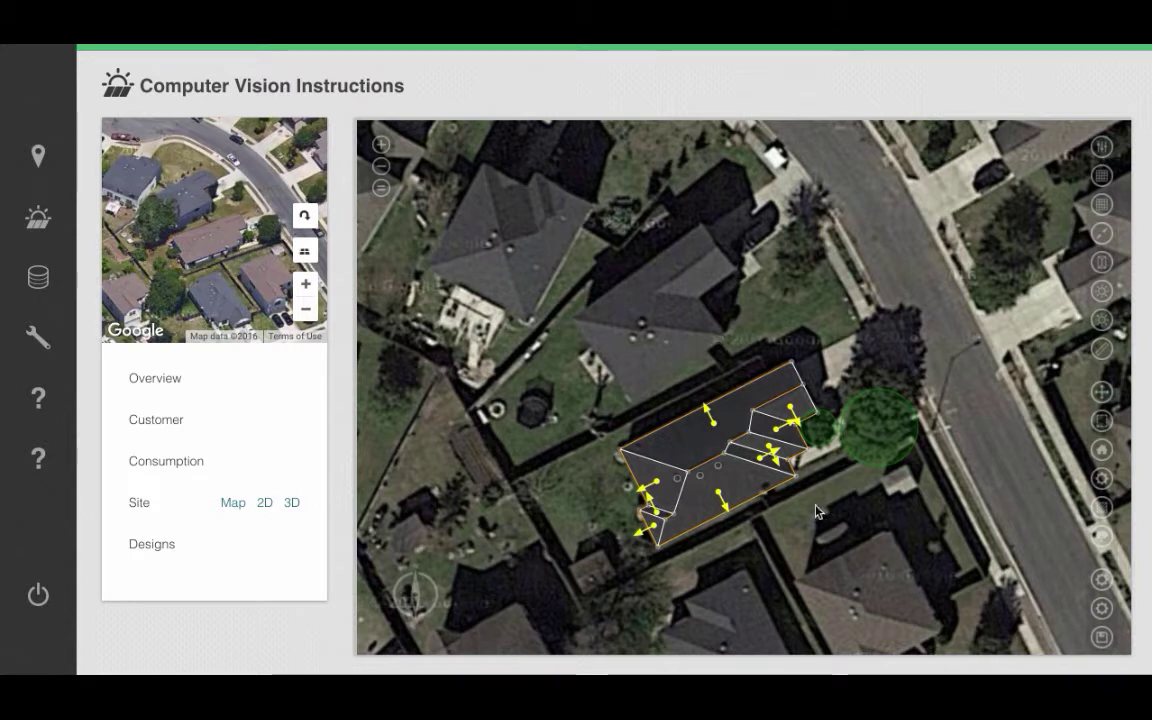
{"action": "left_click", "coordinate": [689, 119]}
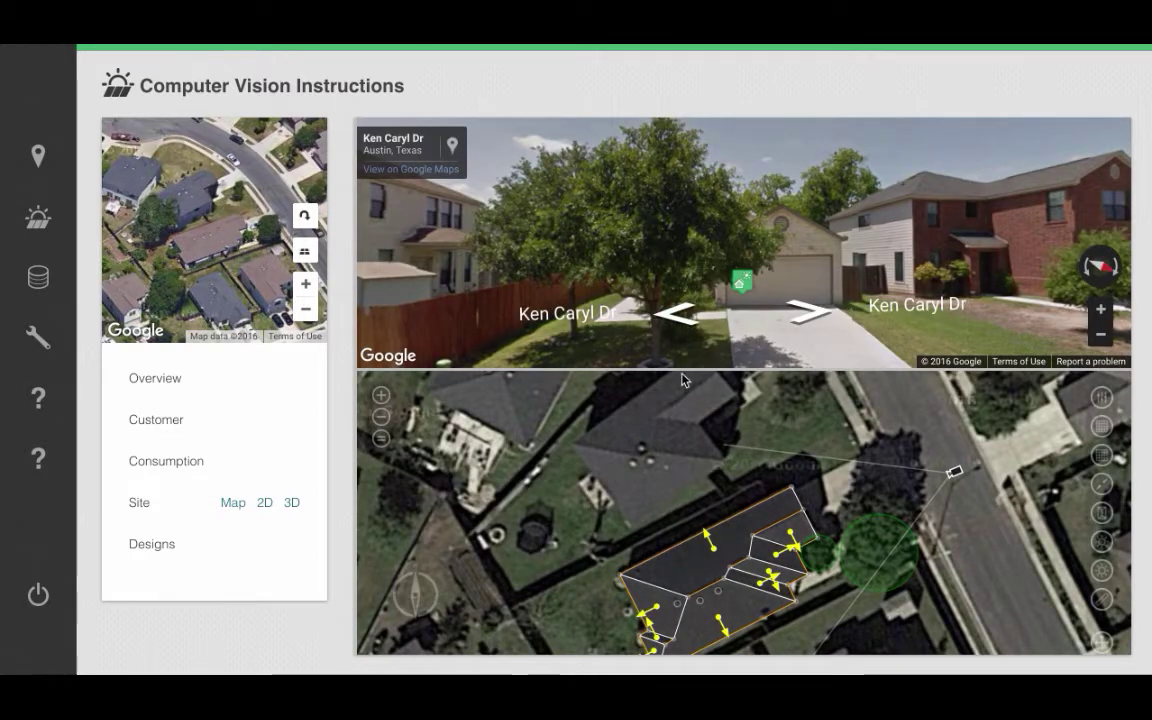
{"action": "left_click_drag", "start_coordinate": [682, 371], "coordinate": [632, 89]}
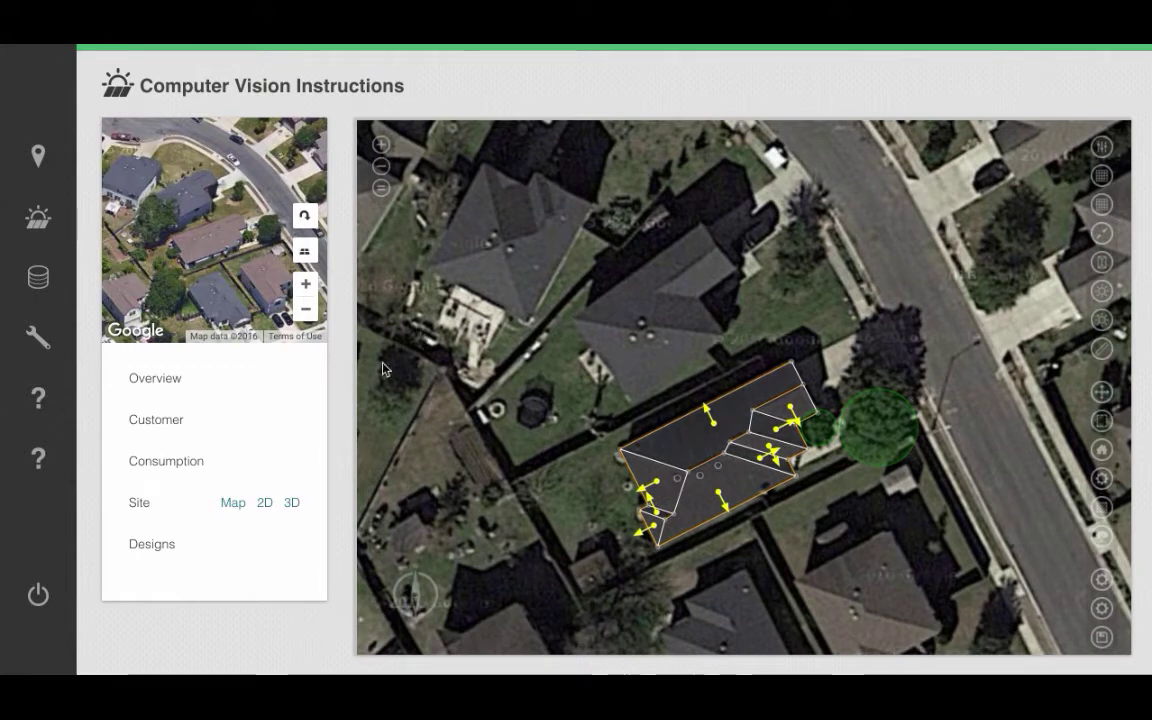
{"action": "left_click_drag", "start_coordinate": [355, 370], "coordinate": [310, 334]}
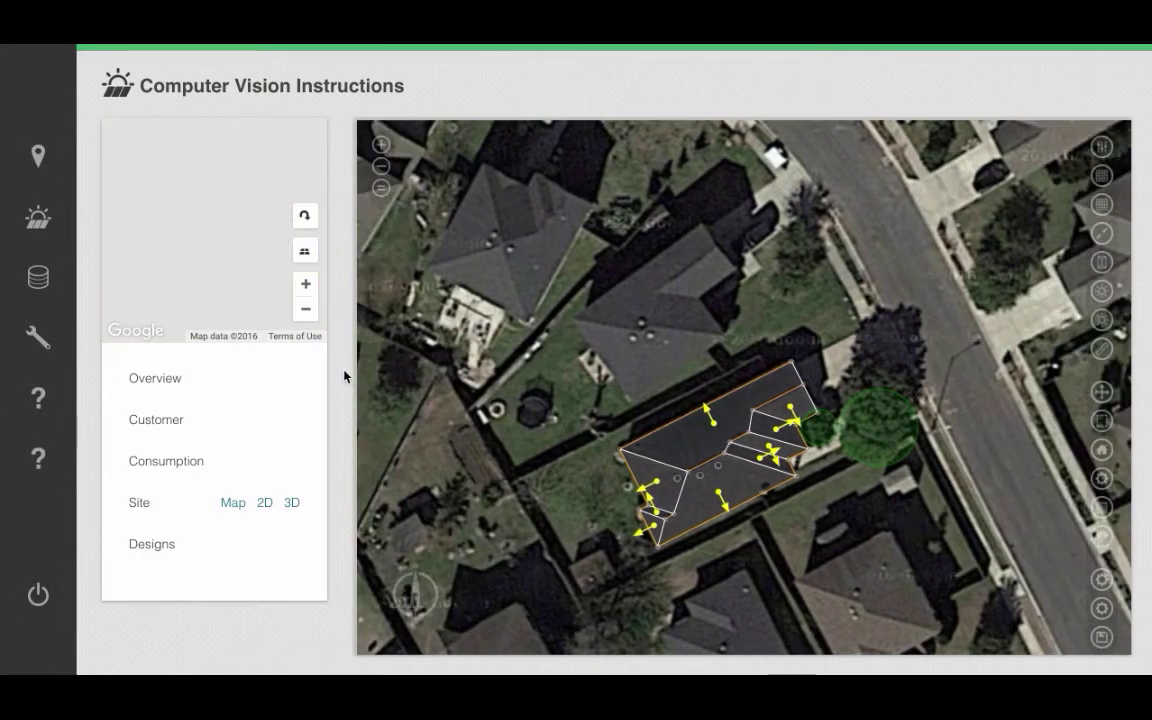
Step: Show the street view above the plan and add a measurement between the roof's street-end corner and the ridge end
{"action": "left_click", "coordinate": [663, 118]}
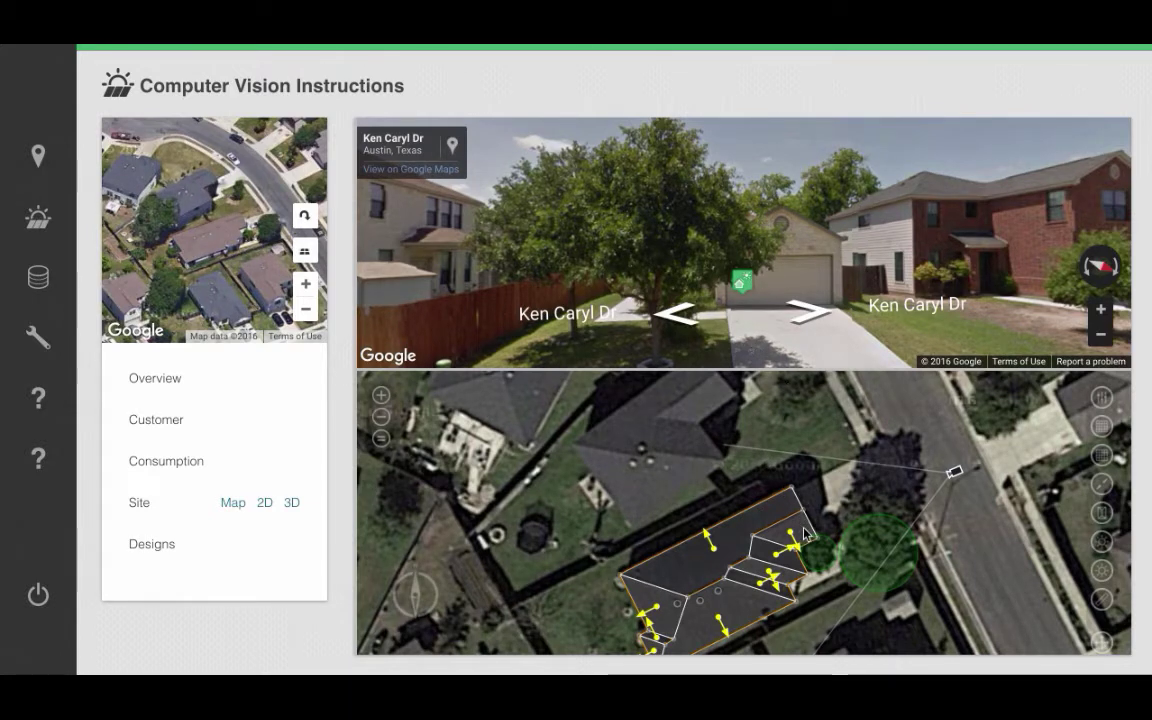
{"action": "scroll", "coordinate": [802, 532], "scroll_direction": "up", "scroll_amount": 3}
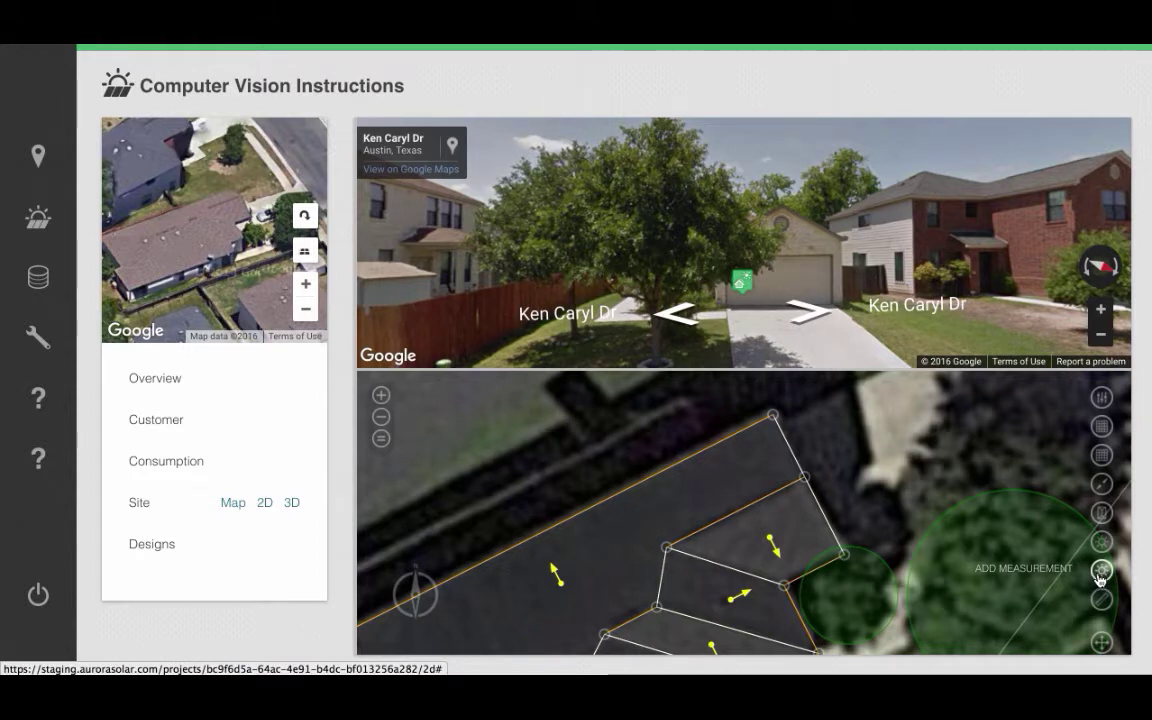
{"action": "left_click", "coordinate": [768, 427]}
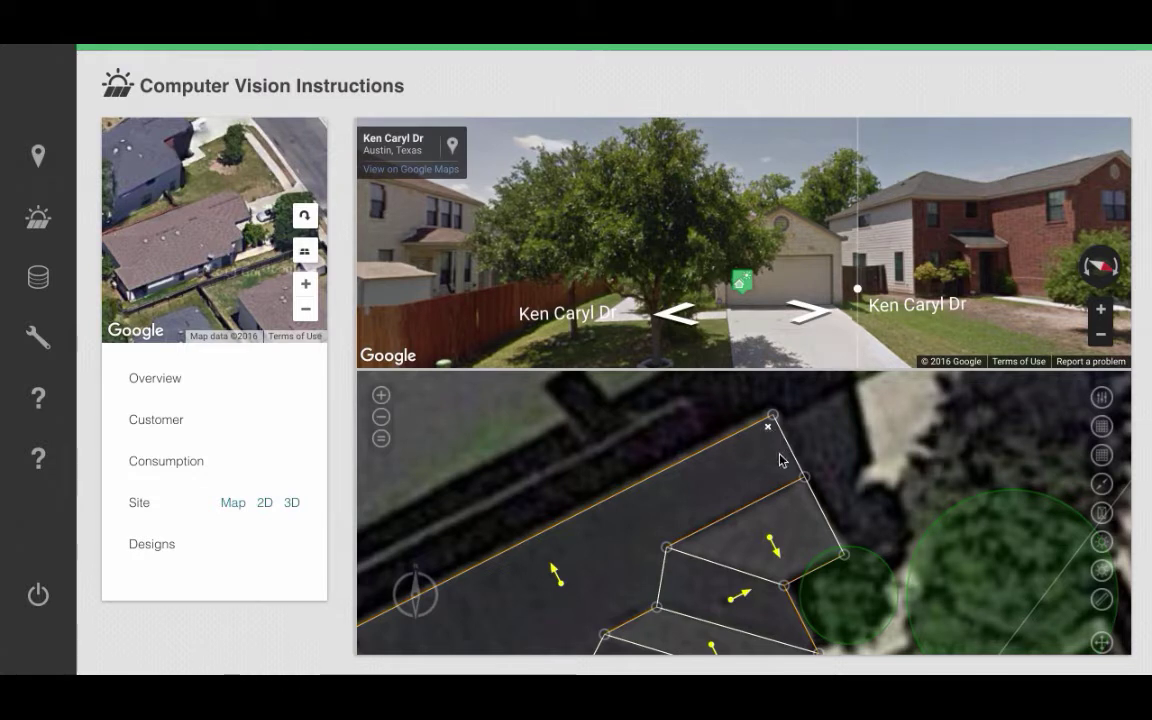
{"action": "left_click", "coordinate": [796, 479]}
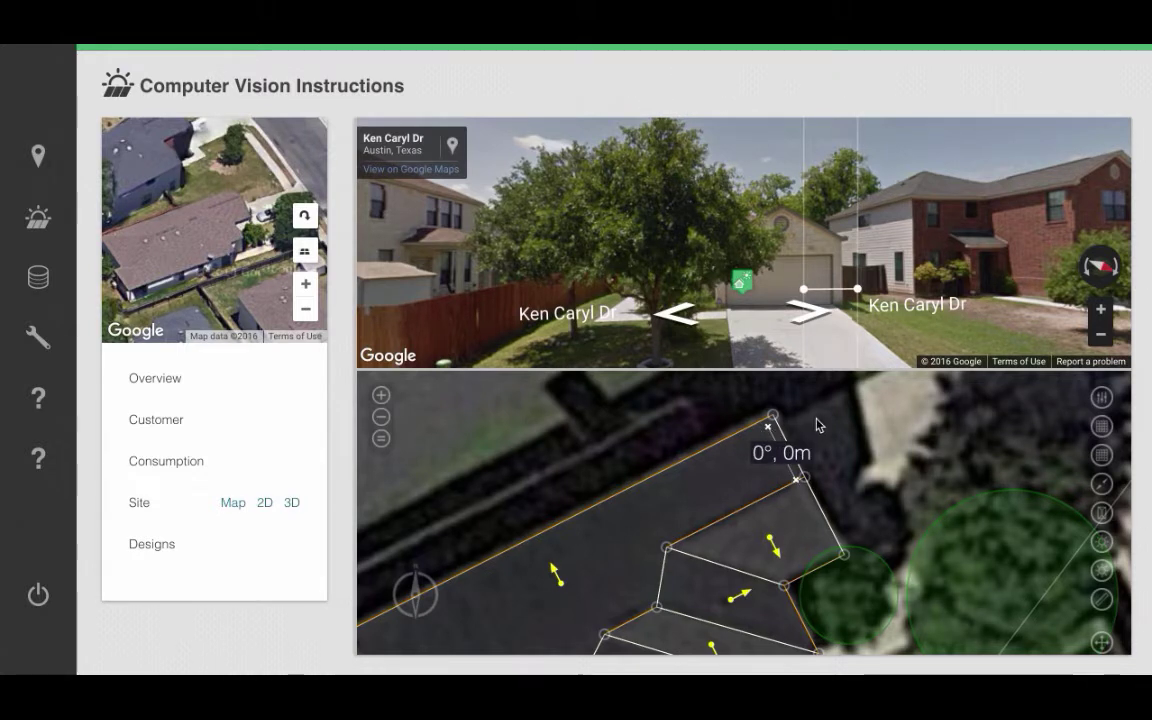
Step: Snap the measurement's two plan endpoints to the roof's outer corner node and the ridge-end node
{"action": "scroll", "coordinate": [817, 426], "scroll_direction": "up", "scroll_amount": 1}
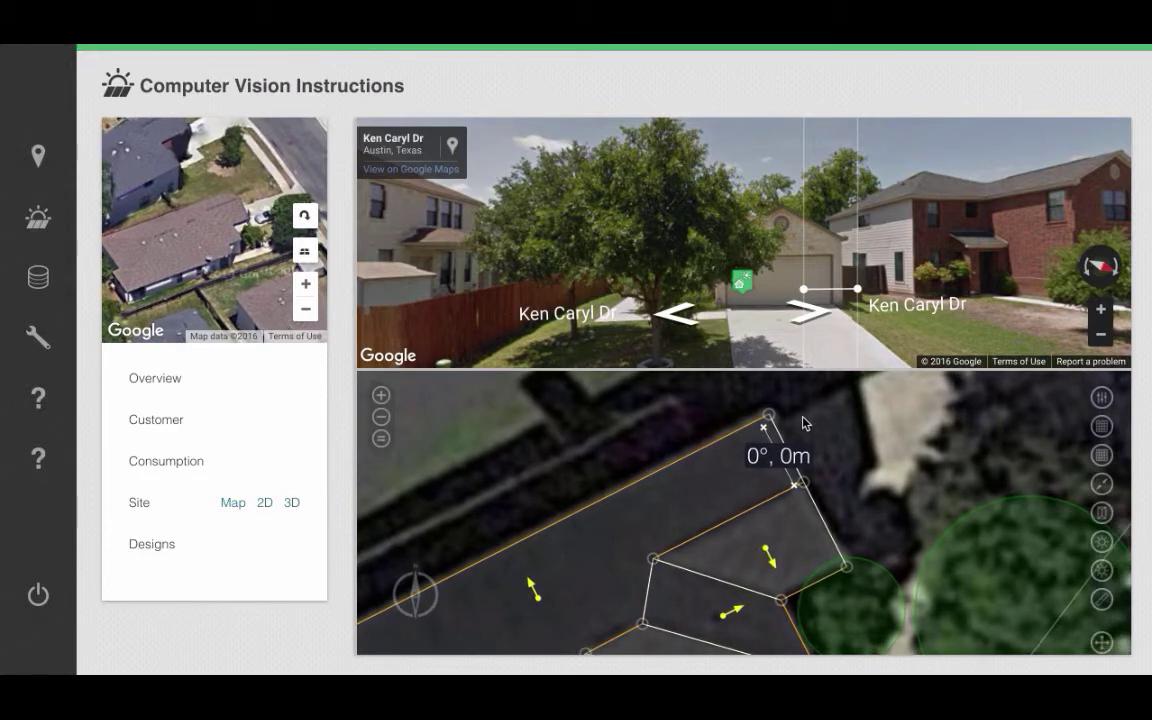
{"action": "scroll", "coordinate": [765, 430], "scroll_direction": "up", "scroll_amount": 1}
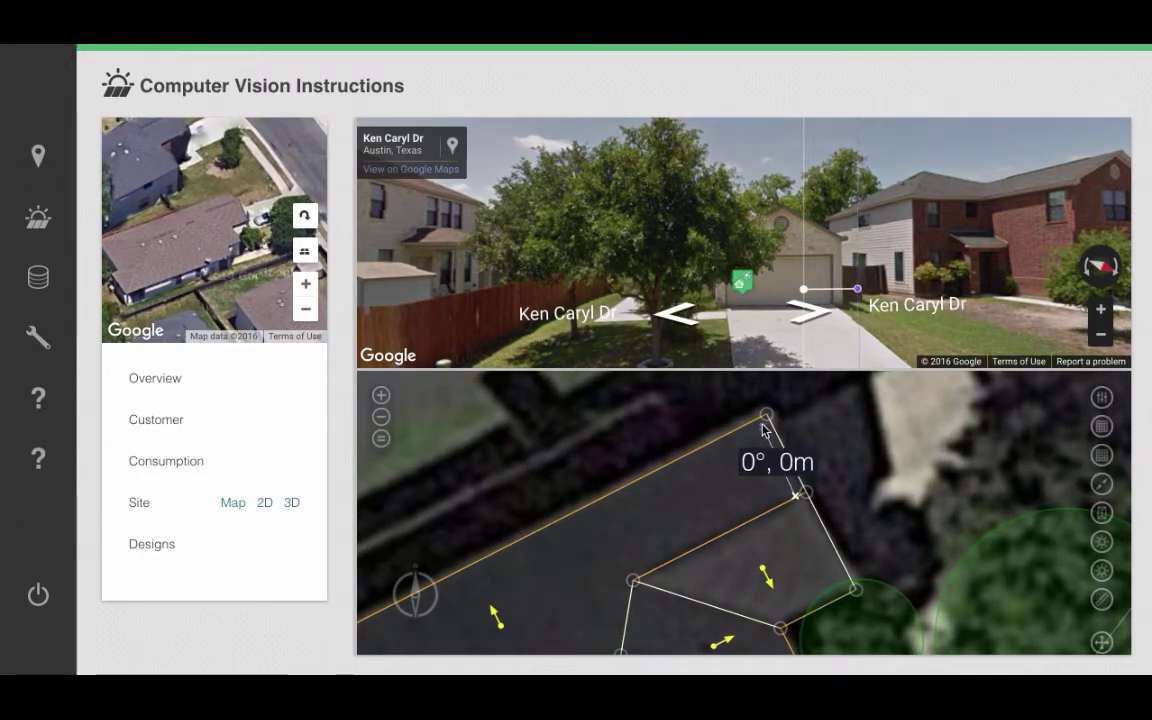
{"action": "left_click", "coordinate": [766, 417]}
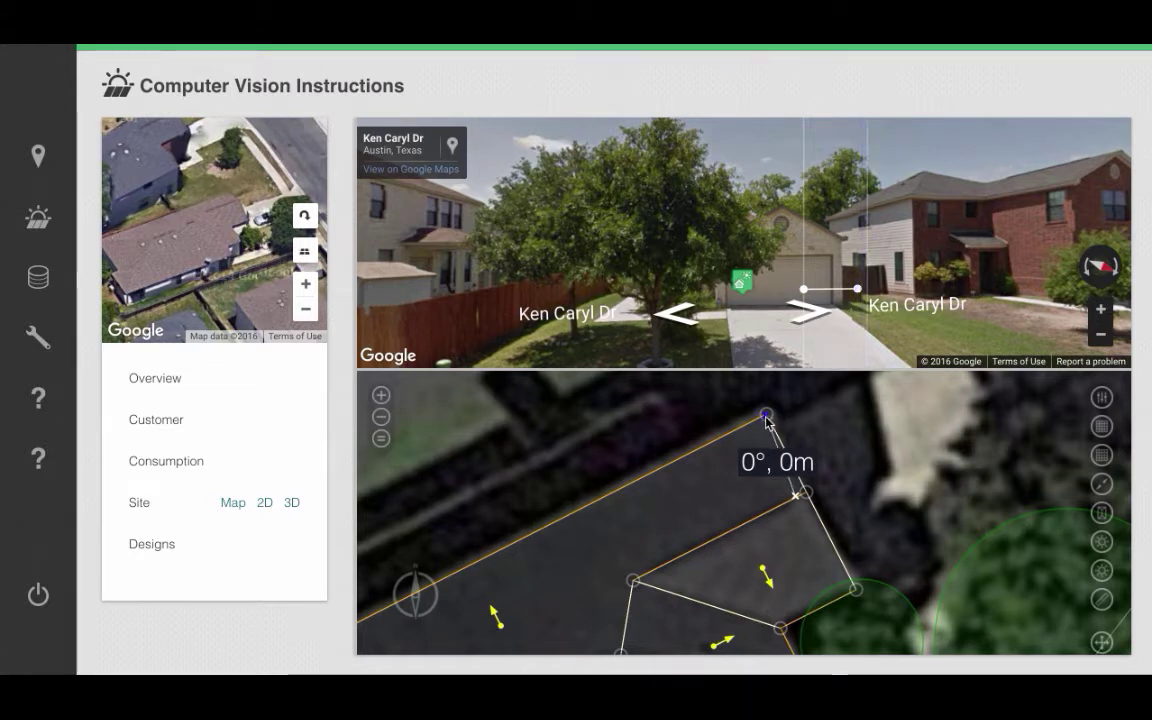
{"action": "left_click", "coordinate": [806, 493]}
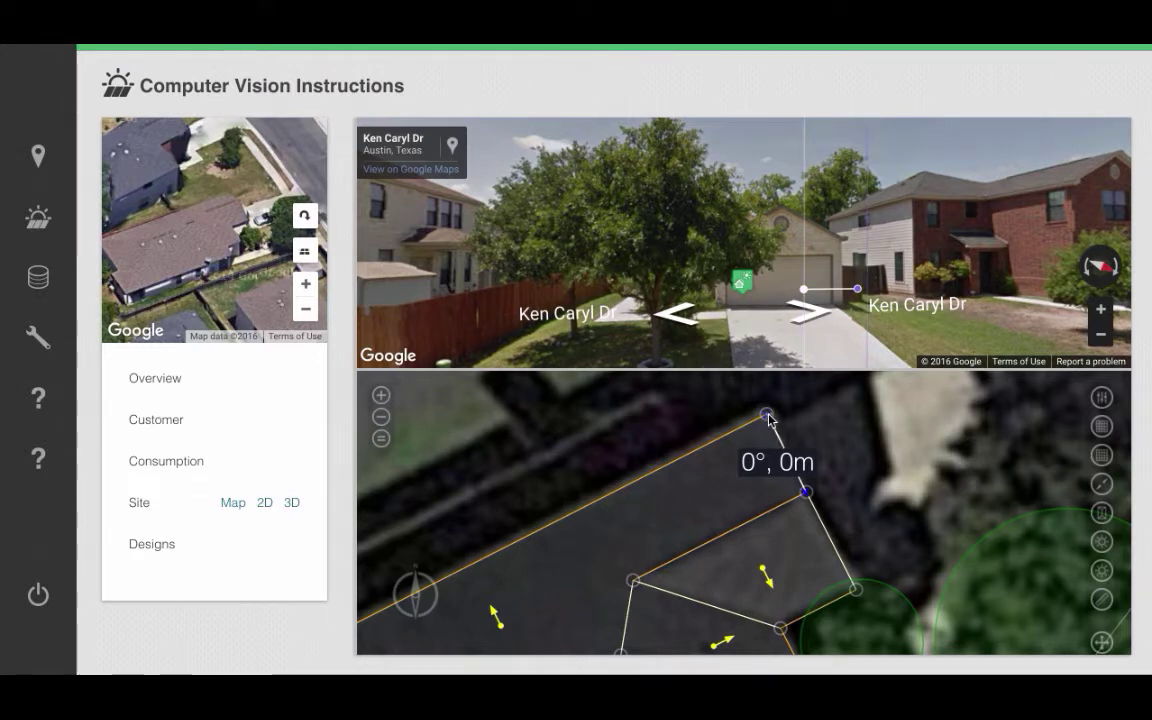
{"action": "left_click", "coordinate": [767, 415]}
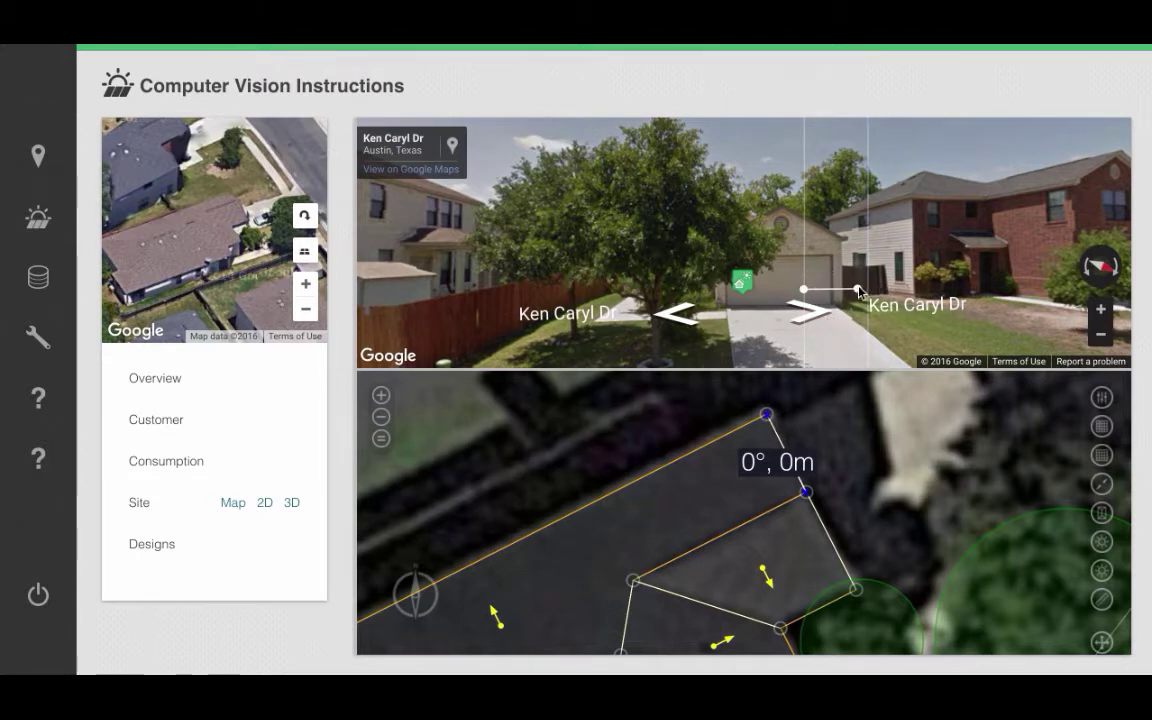
Step: Align the measurement's street-view endpoints with the gable's eave corner and peak from two street positions
{"action": "left_click_drag", "start_coordinate": [858, 290], "coordinate": [845, 240]}
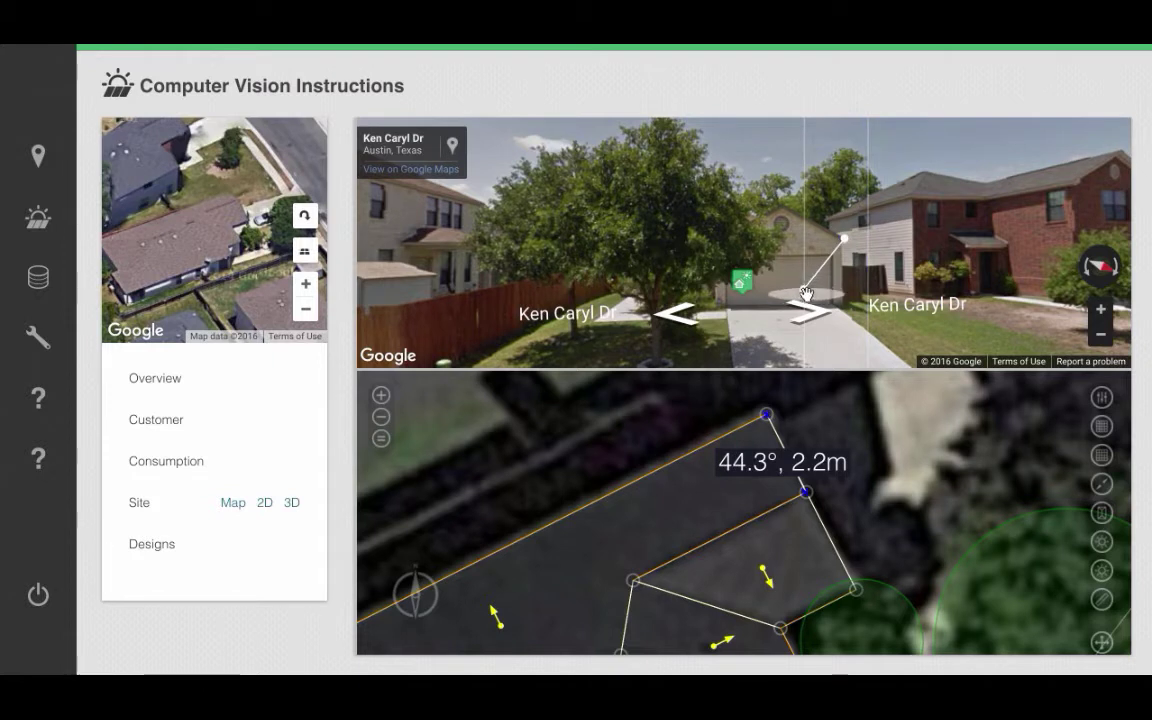
{"action": "left_click_drag", "start_coordinate": [805, 291], "coordinate": [783, 209]}
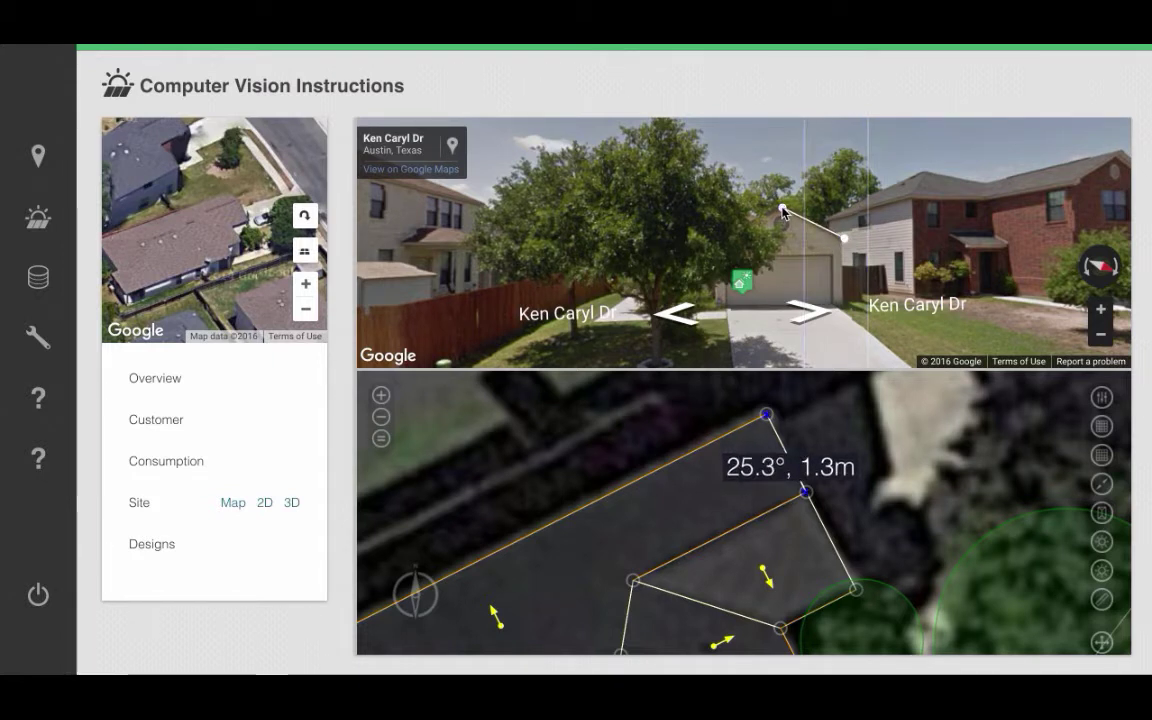
{"action": "left_click", "coordinate": [810, 312]}
{"action": "left_click", "coordinate": [796, 238]}
{"action": "left_click_drag", "start_coordinate": [799, 240], "coordinate": [806, 240]}
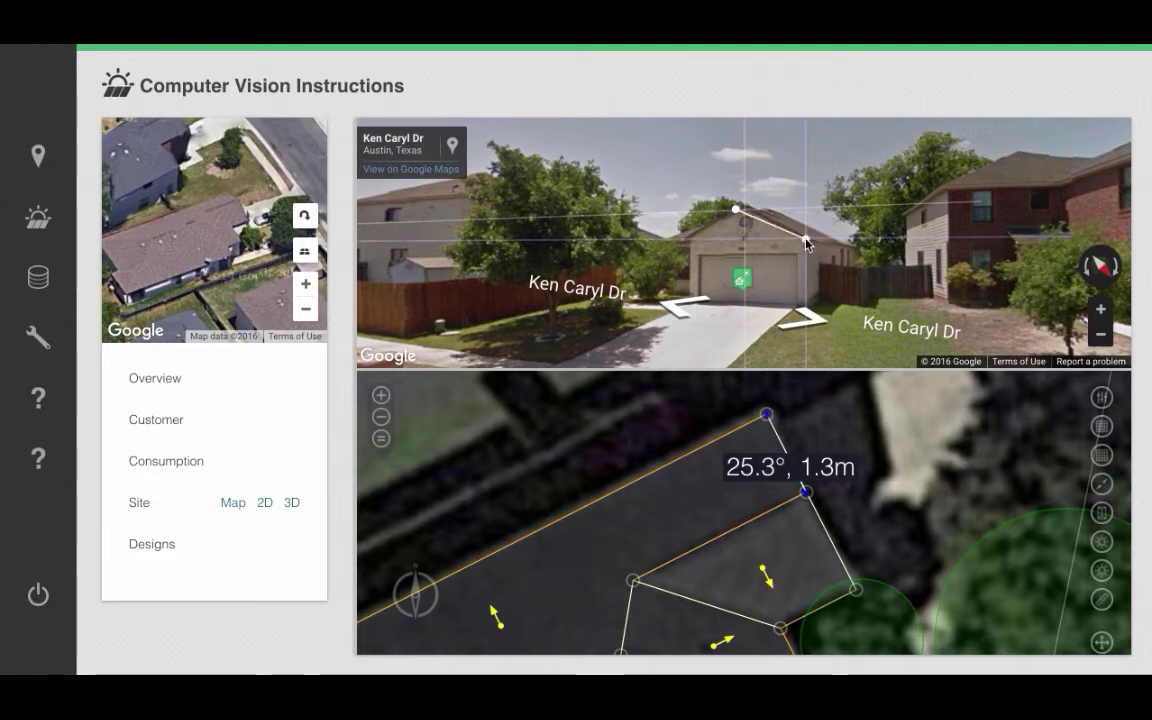
{"action": "left_click", "coordinate": [736, 212]}
{"action": "left_click_drag", "start_coordinate": [740, 212], "coordinate": [744, 208]}
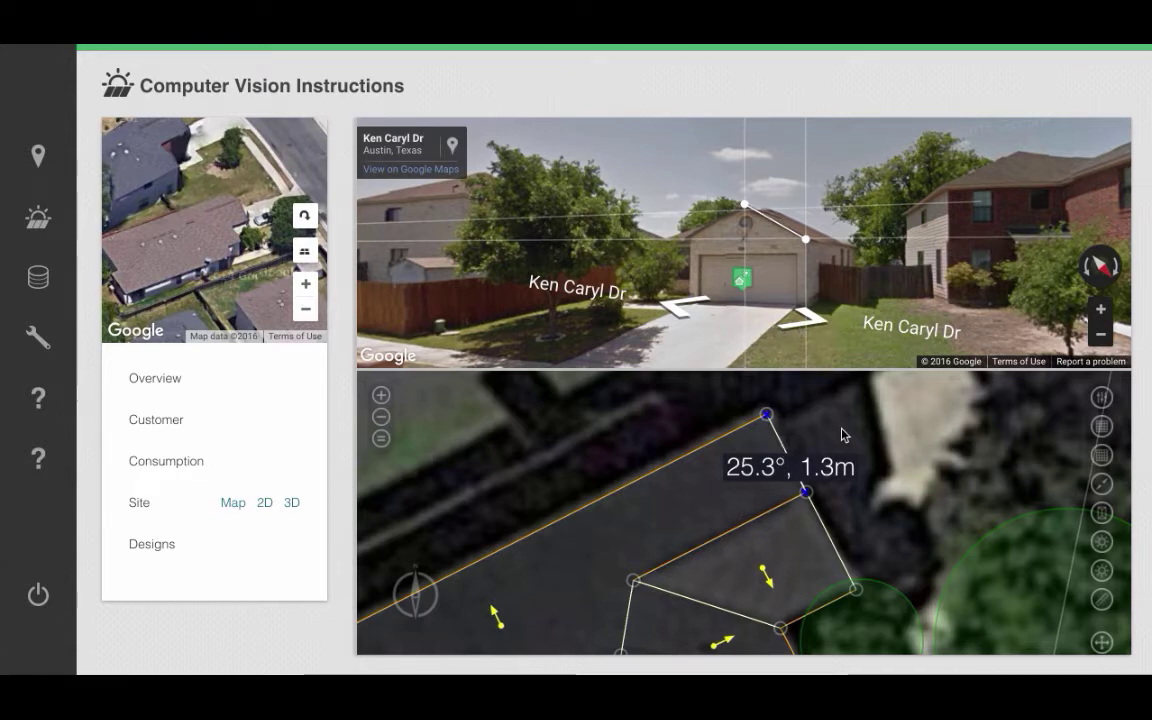
Step: Add a second measurement in the plan along the street-side edge of the large tree
{"action": "scroll", "coordinate": [843, 435], "scroll_direction": "down", "scroll_amount": 2}
{"action": "scroll", "coordinate": [843, 435], "scroll_direction": "down", "scroll_amount": 3}
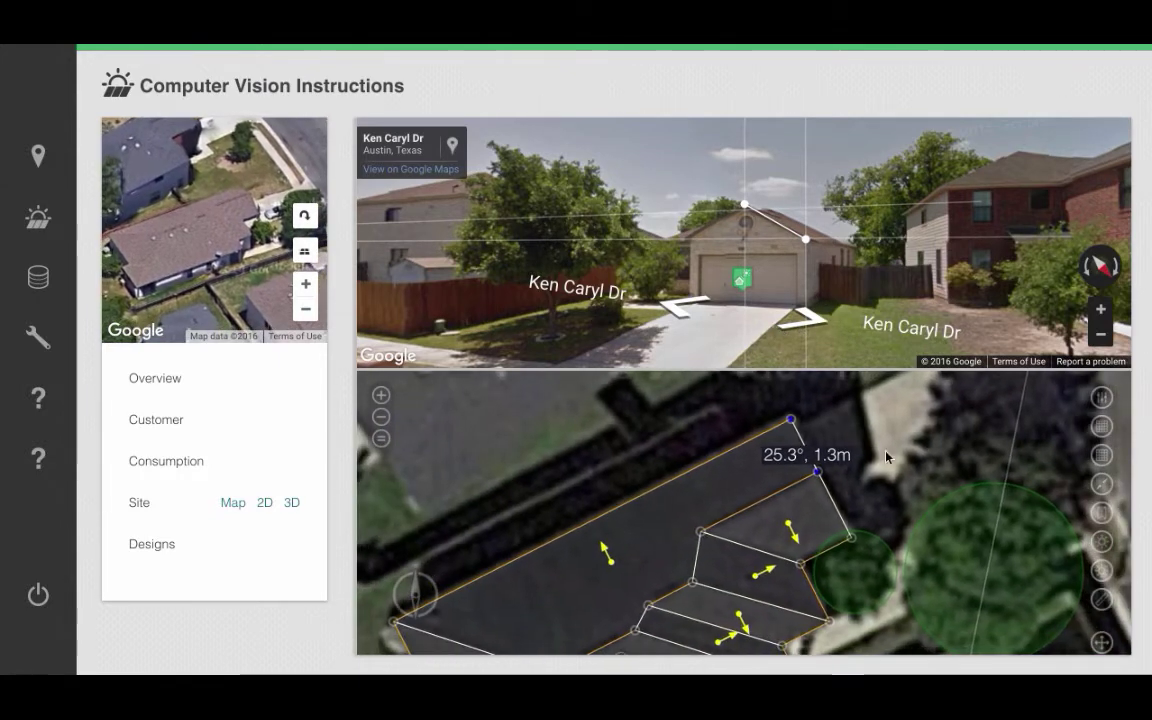
{"action": "left_click_drag", "start_coordinate": [893, 461], "coordinate": [783, 435]}
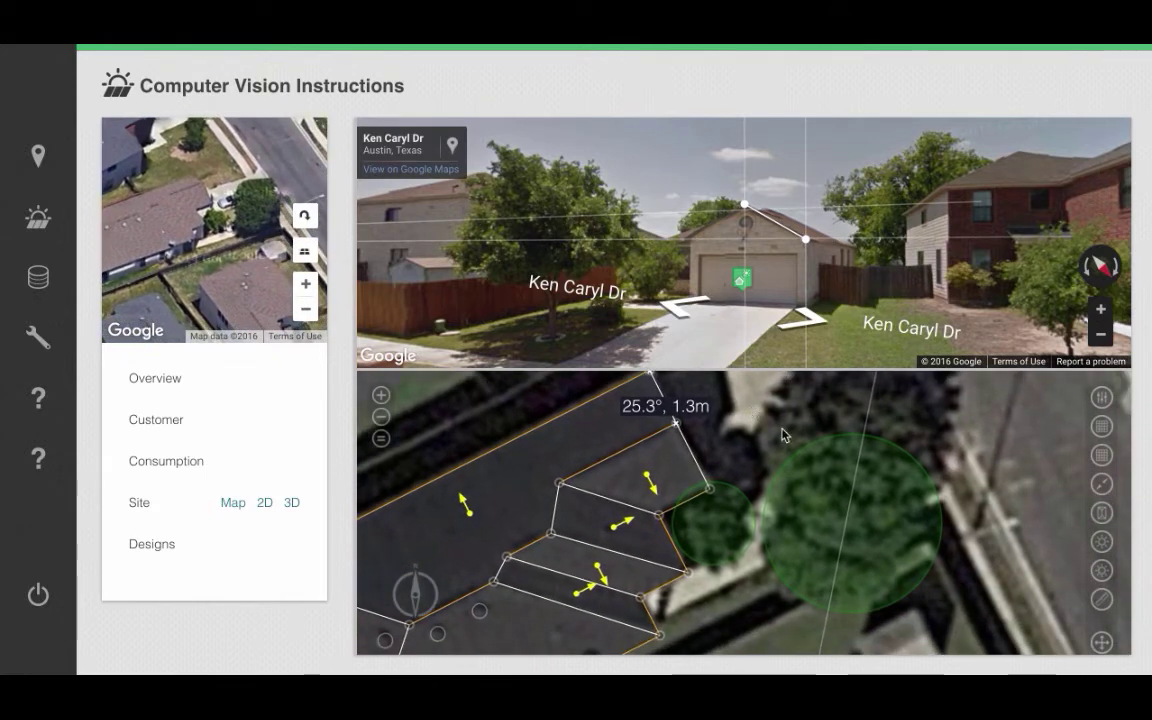
{"action": "scroll", "coordinate": [960, 586], "scroll_direction": "down", "scroll_amount": 2}
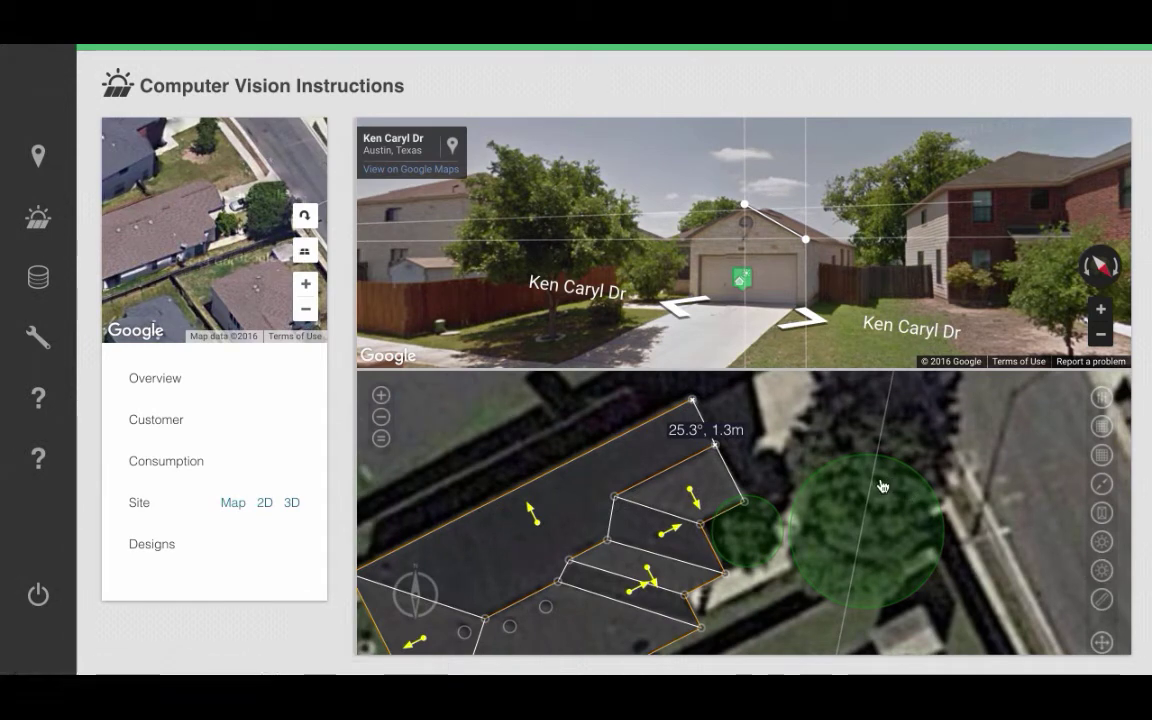
{"action": "left_click", "coordinate": [944, 475]}
{"action": "left_click", "coordinate": [926, 518]}
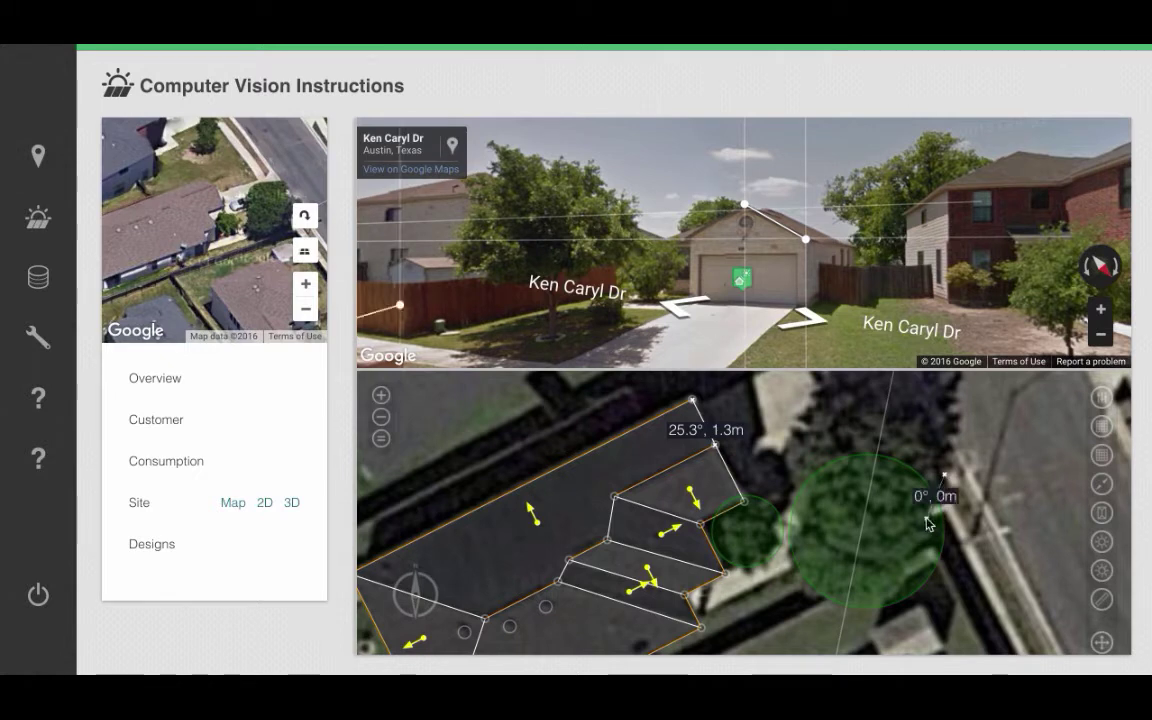
{"action": "scroll", "coordinate": [668, 290], "scroll_direction": "down", "scroll_amount": 2}
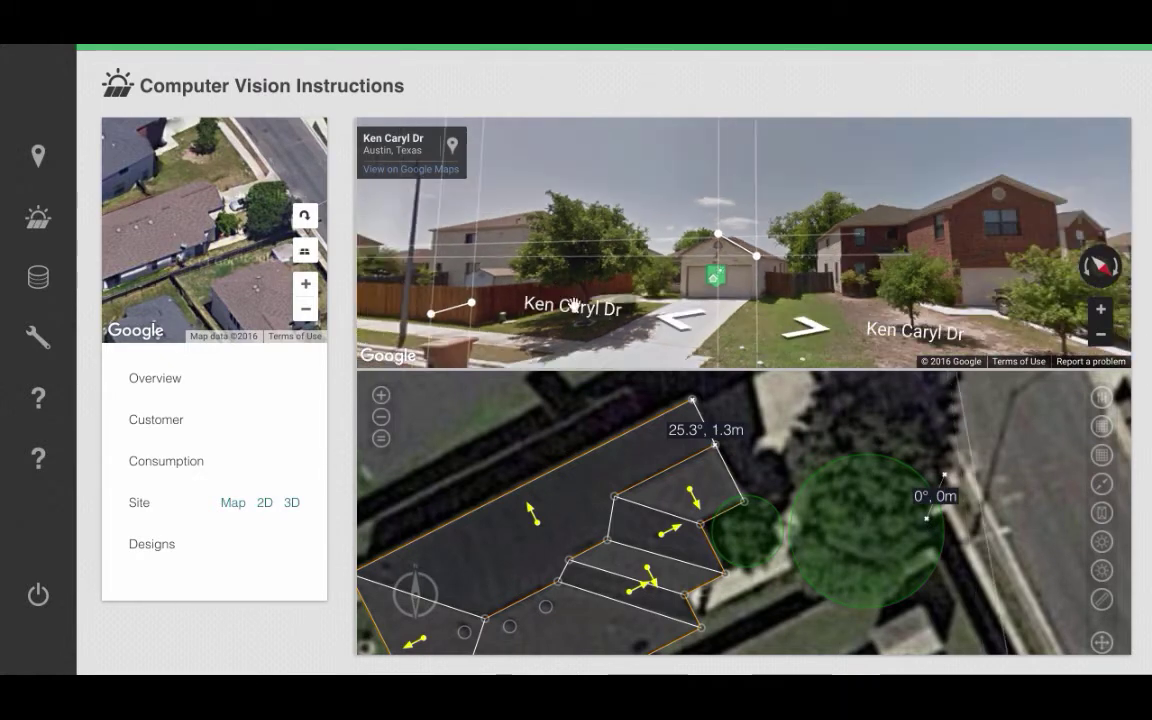
Step: Align the second measurement's street-view endpoints with the base and top of the large tree
{"action": "left_click_drag", "start_coordinate": [474, 310], "coordinate": [582, 327]}
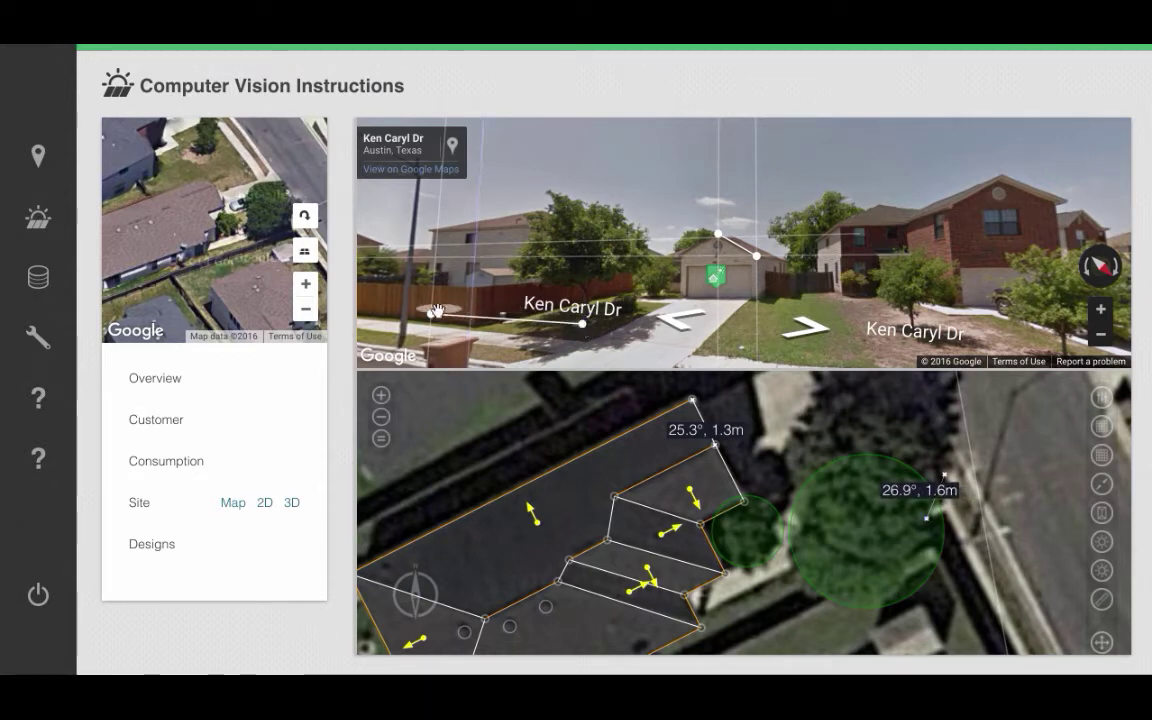
{"action": "left_click_drag", "start_coordinate": [433, 318], "coordinate": [581, 204]}
{"action": "left_click_drag", "start_coordinate": [581, 204], "coordinate": [586, 203]}
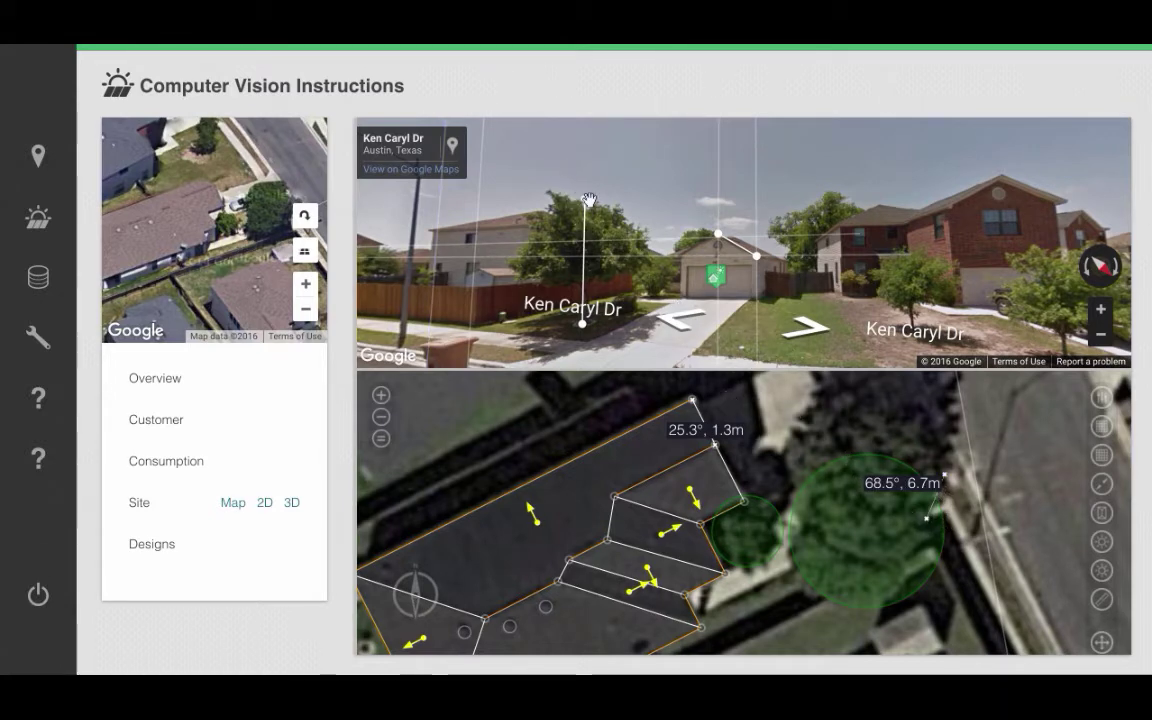
Step: Make the large tree's measurement vertical by bringing its plan endpoints together, and align its upper street-view endpoint with the treetop
{"action": "mouse_move", "coordinate": [585, 200]}
{"action": "left_mouse_down"}
{"action": "mouse_move", "coordinate": [548, 207]}
{"action": "mouse_move", "coordinate": [581, 201]}
{"action": "left_mouse_up"}
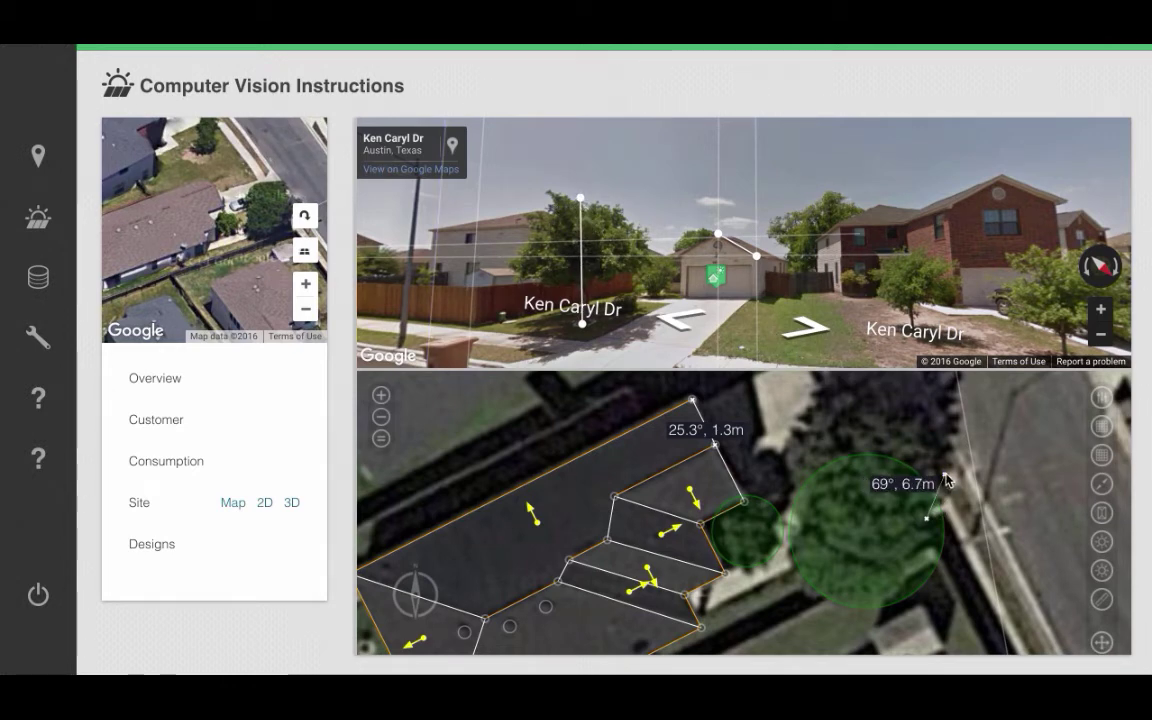
{"action": "left_click_drag", "start_coordinate": [945, 477], "coordinate": [929, 522]}
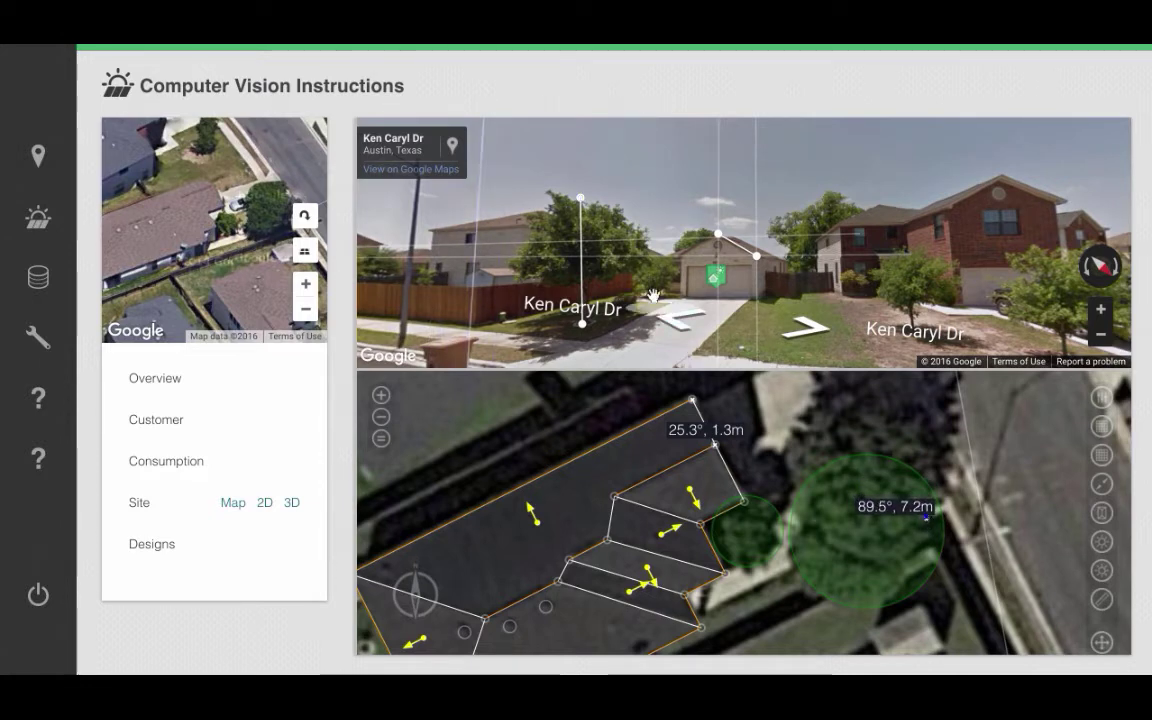
{"action": "left_click_drag", "start_coordinate": [582, 203], "coordinate": [586, 204]}
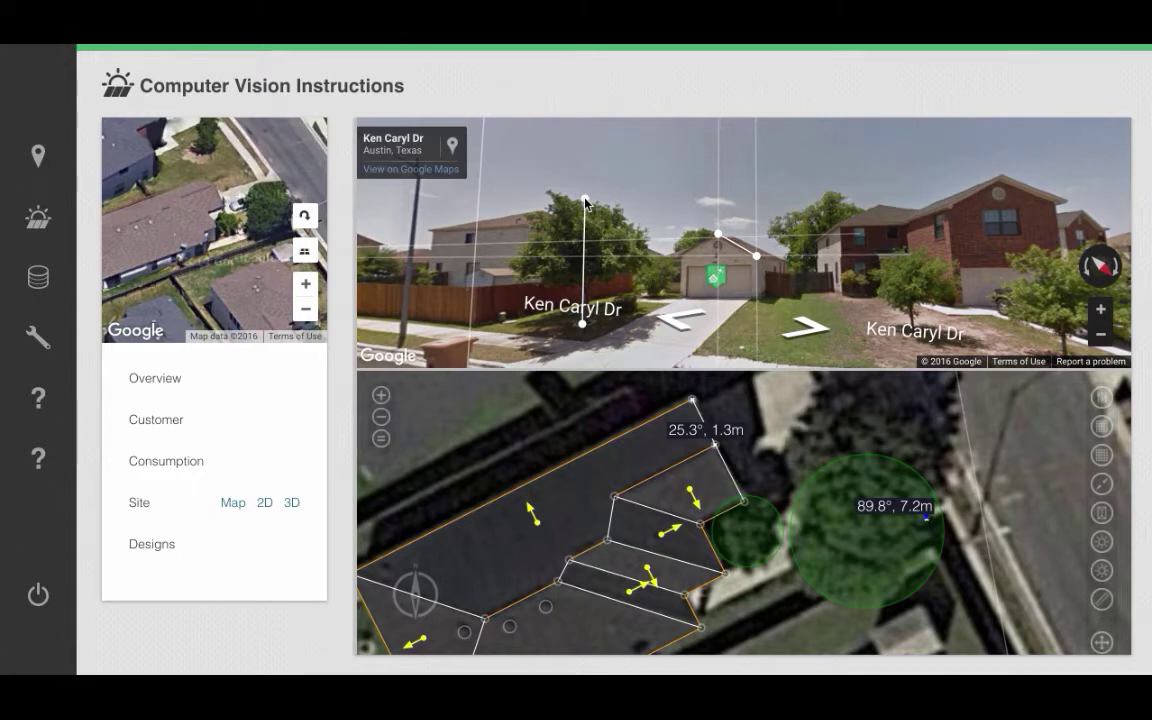
Step: View the roof from further along Ken Caryl Dr and add a measurement in the plan at the vent nearest the eave
{"action": "left_click", "coordinate": [670, 320]}
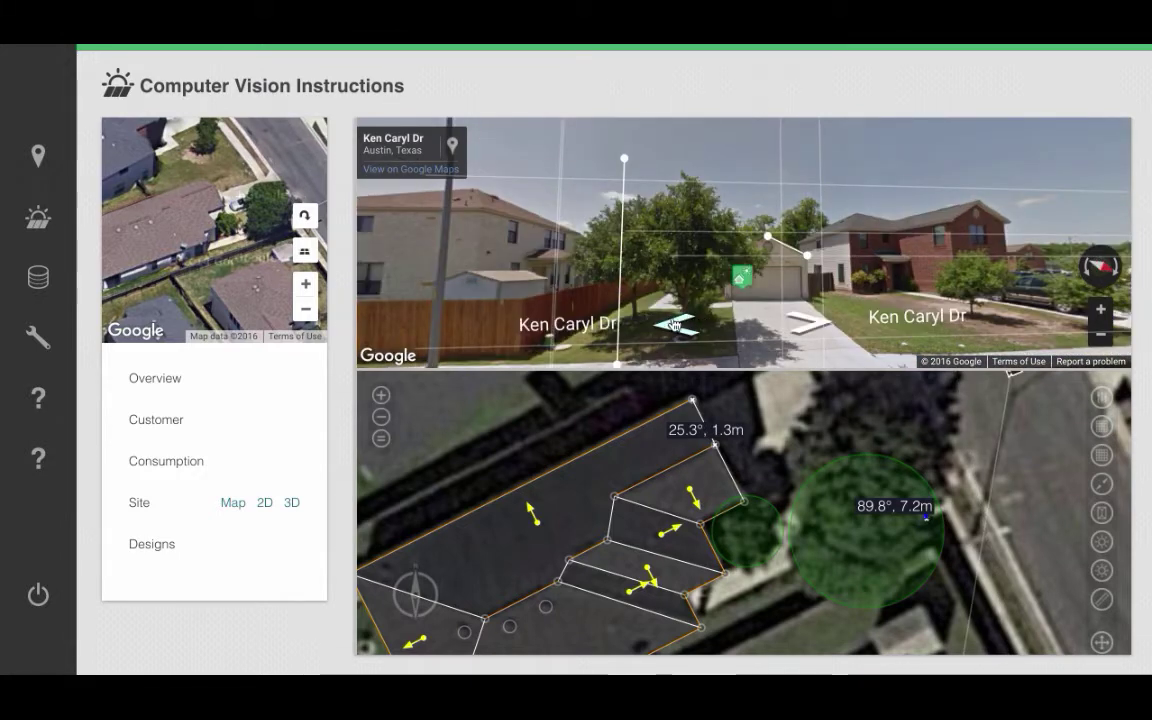
{"action": "left_click", "coordinate": [670, 325]}
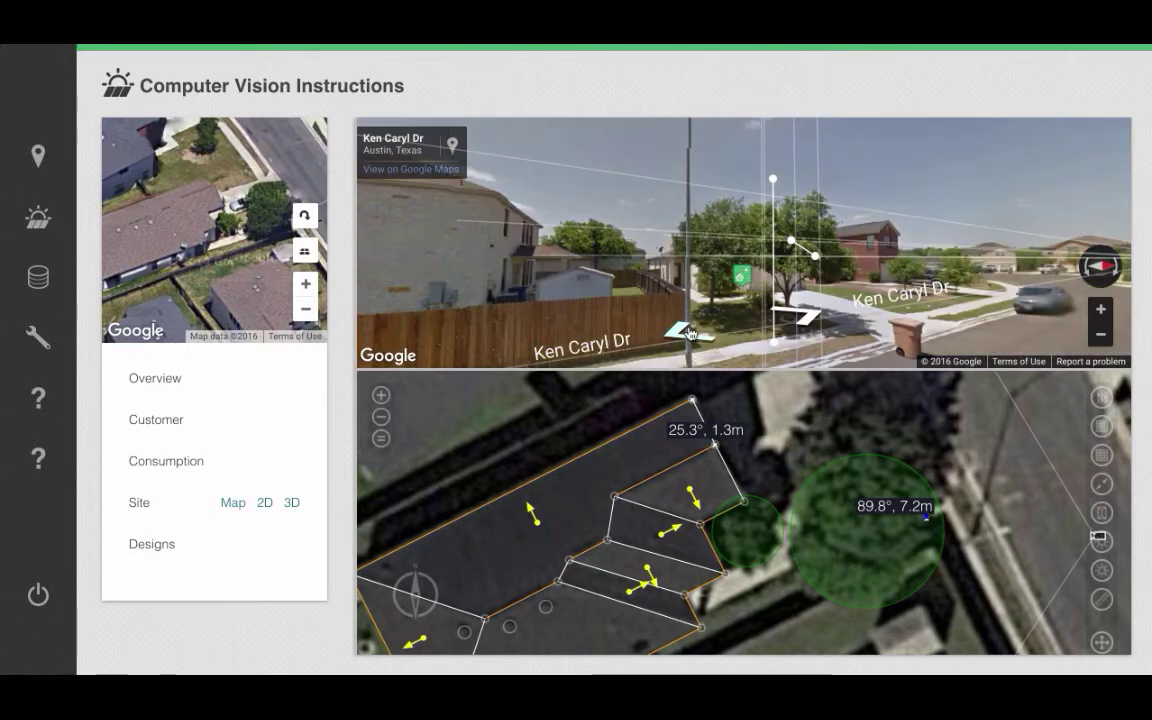
{"action": "left_click", "coordinate": [680, 333]}
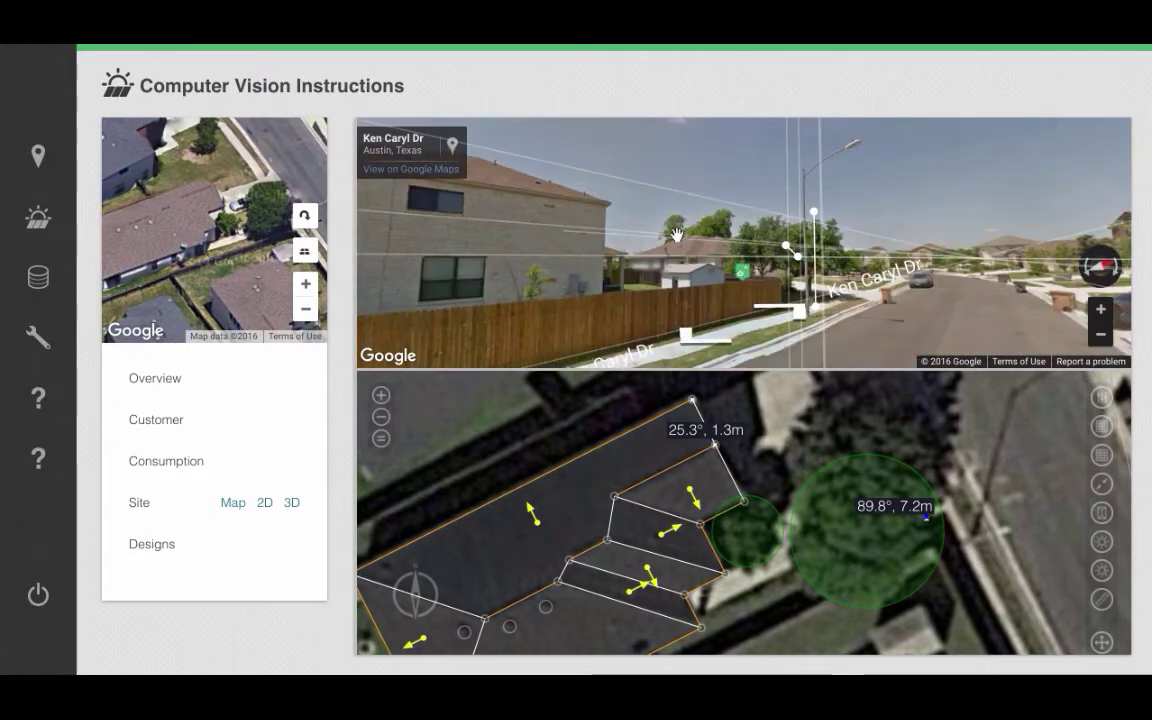
{"action": "left_click", "coordinate": [677, 235]}
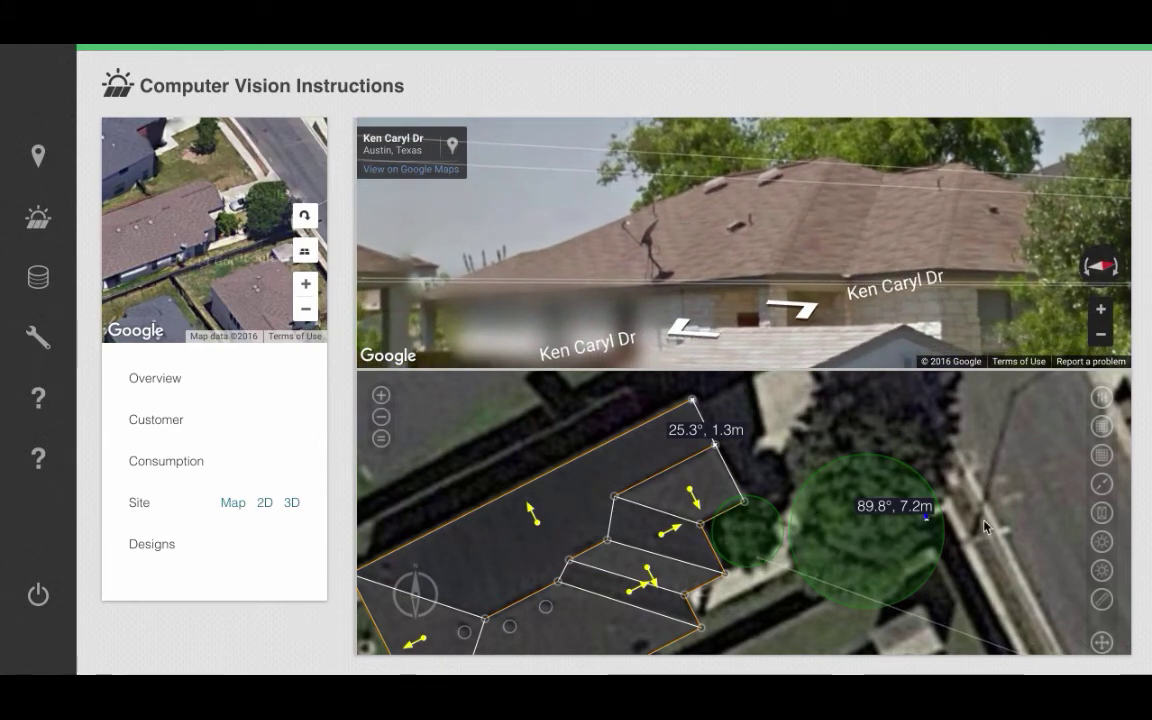
{"action": "scroll", "coordinate": [1035, 540], "scroll_direction": "down", "scroll_amount": 1}
{"action": "left_click_drag", "start_coordinate": [866, 625], "coordinate": [746, 465]}
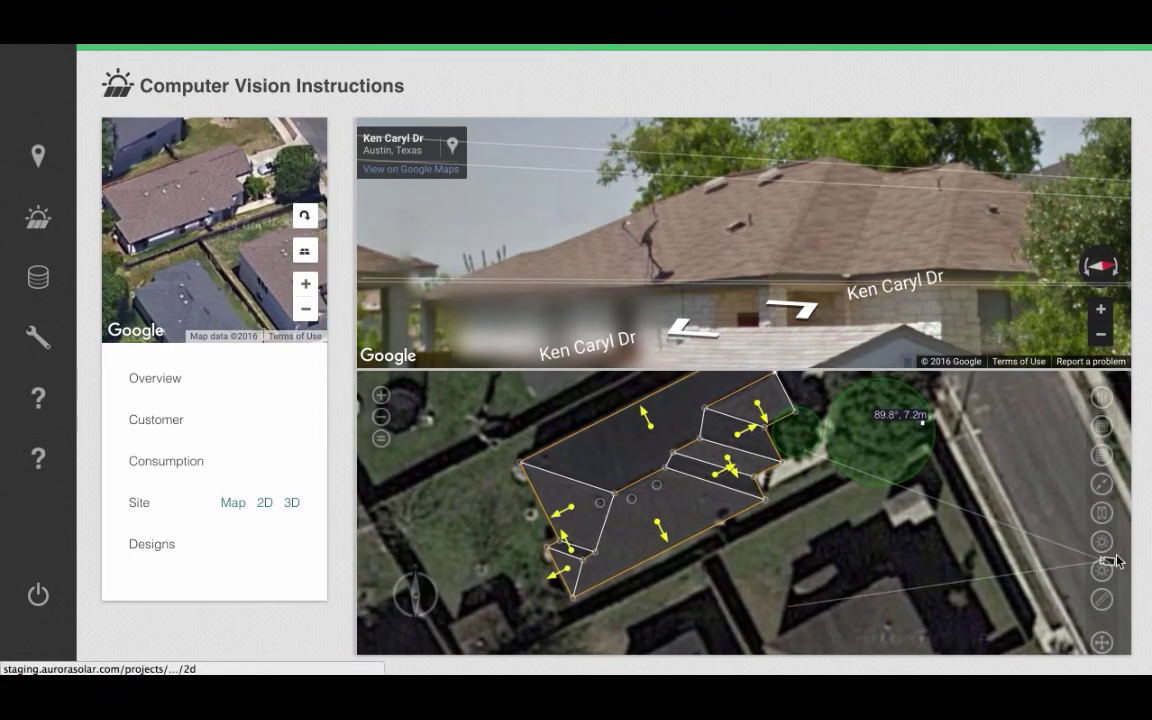
{"action": "scroll", "coordinate": [743, 537], "scroll_direction": "up", "scroll_amount": 1}
{"action": "scroll", "coordinate": [743, 537], "scroll_direction": "up", "scroll_amount": 1}
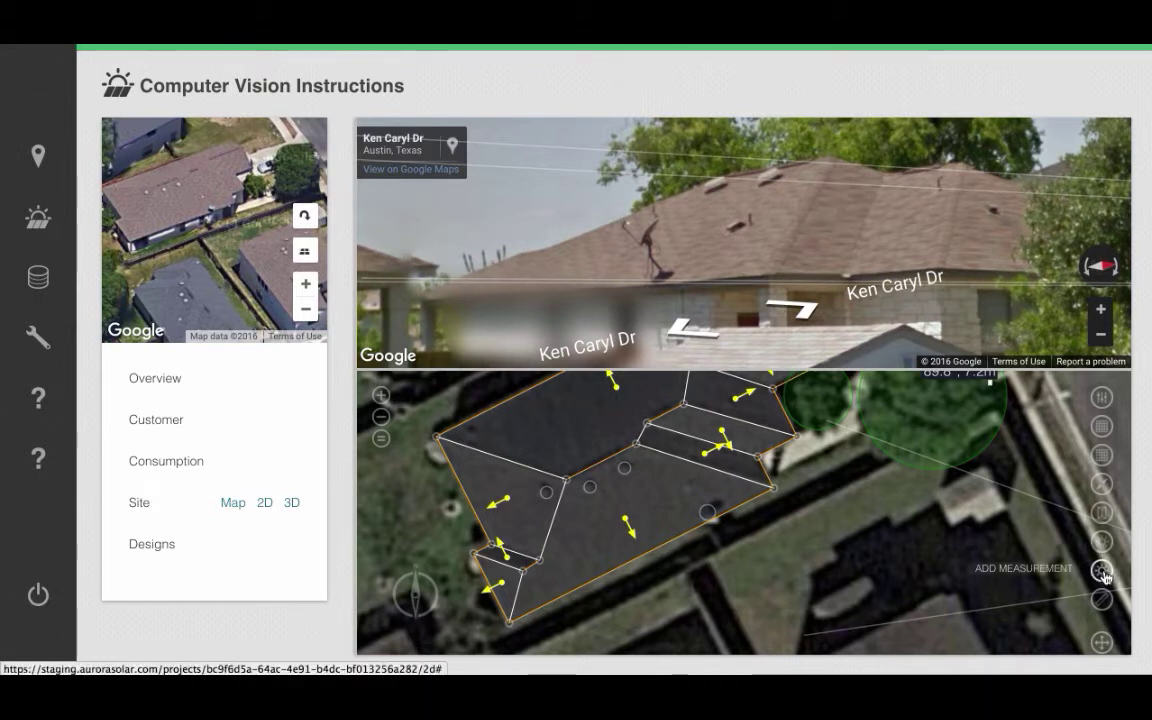
{"action": "left_click", "coordinate": [708, 517]}
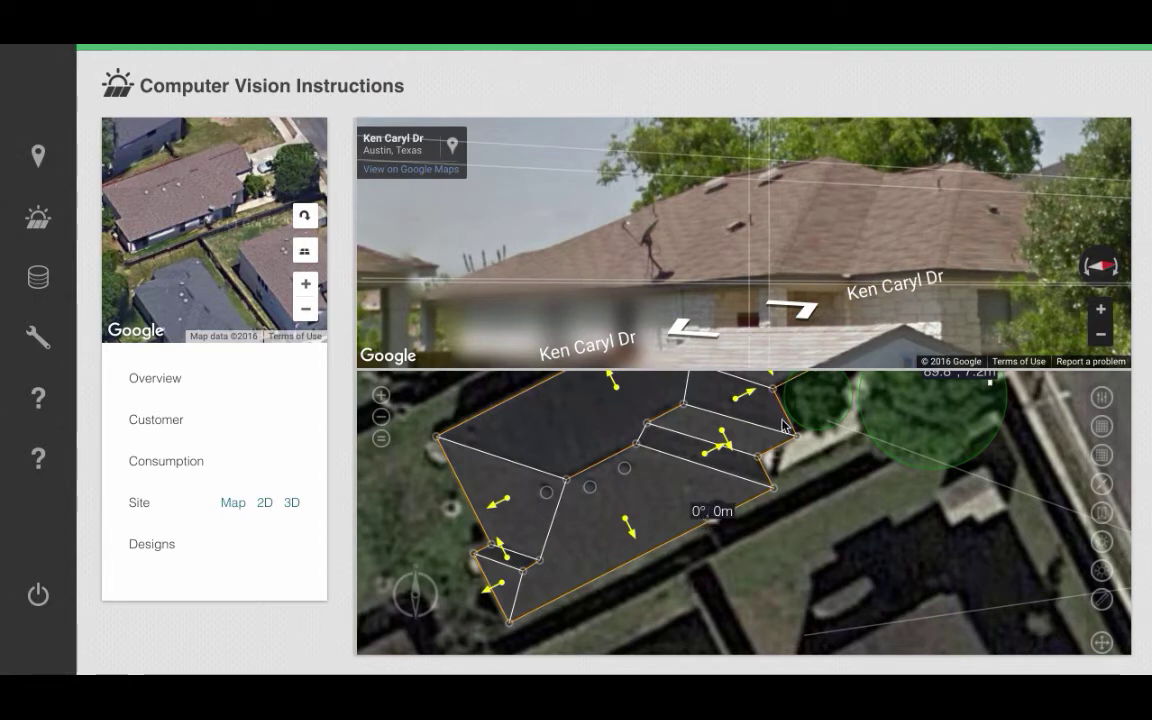
Step: Place the new measurement's street-view endpoints on the base and top of the eave-side roof vent
{"action": "left_click", "coordinate": [778, 306]}
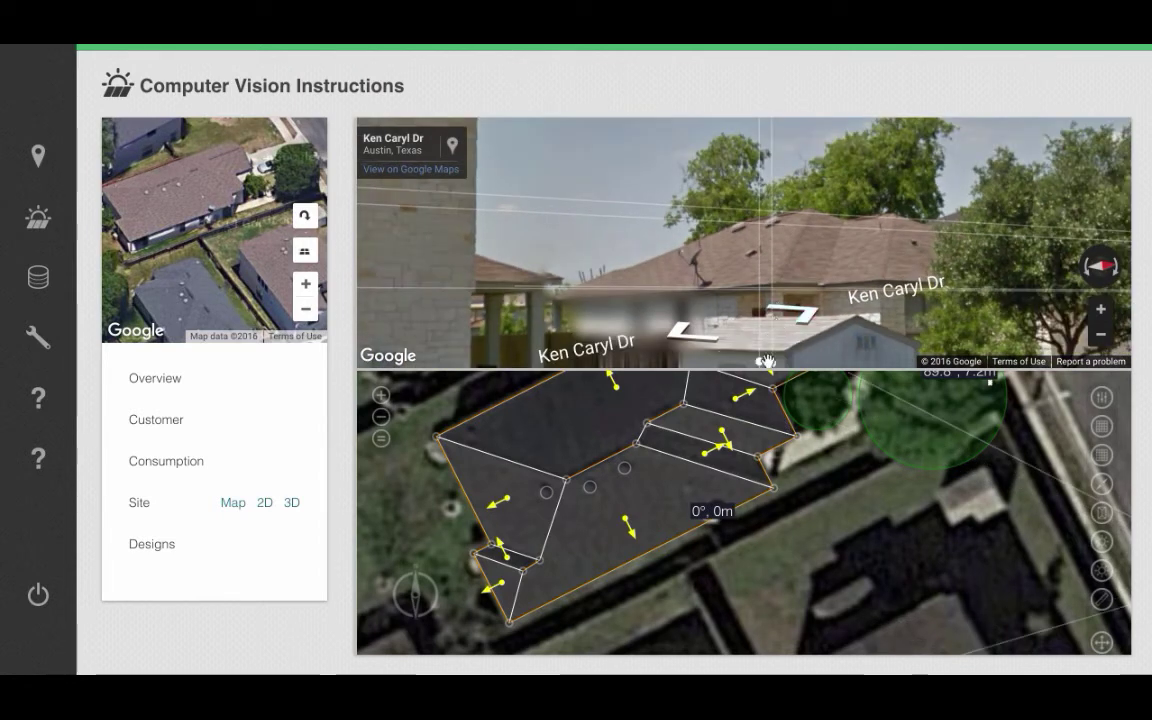
{"action": "left_click_drag", "start_coordinate": [760, 364], "coordinate": [701, 286]}
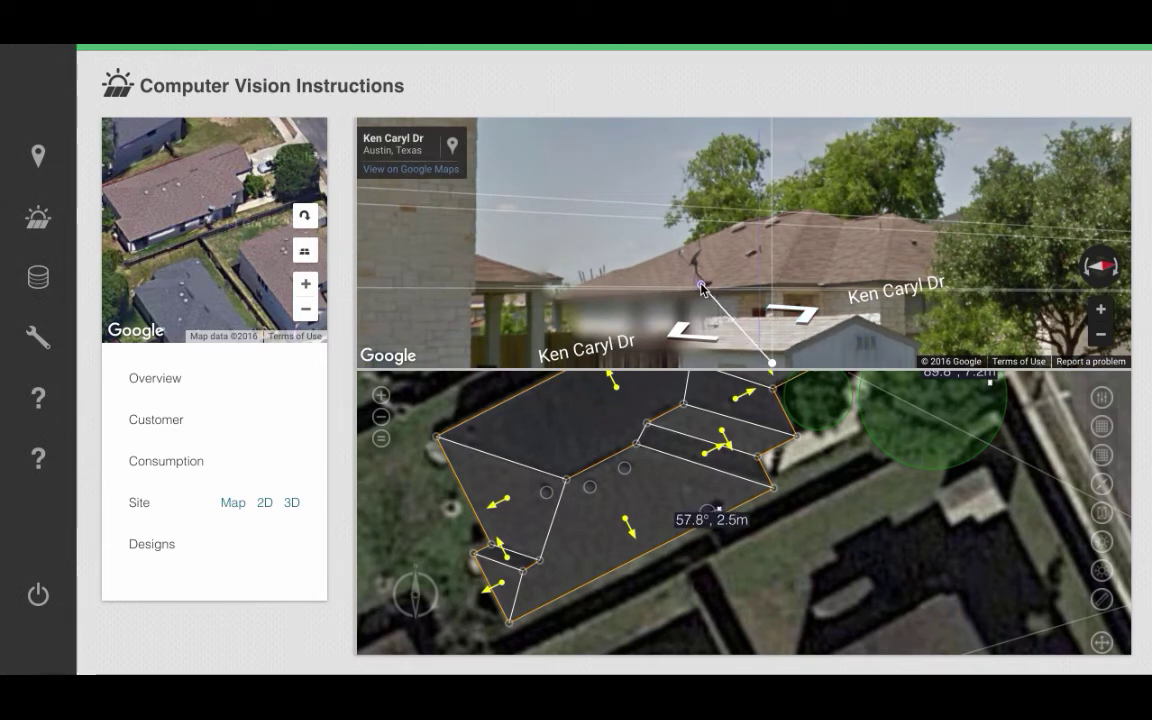
{"action": "left_click", "coordinate": [703, 288]}
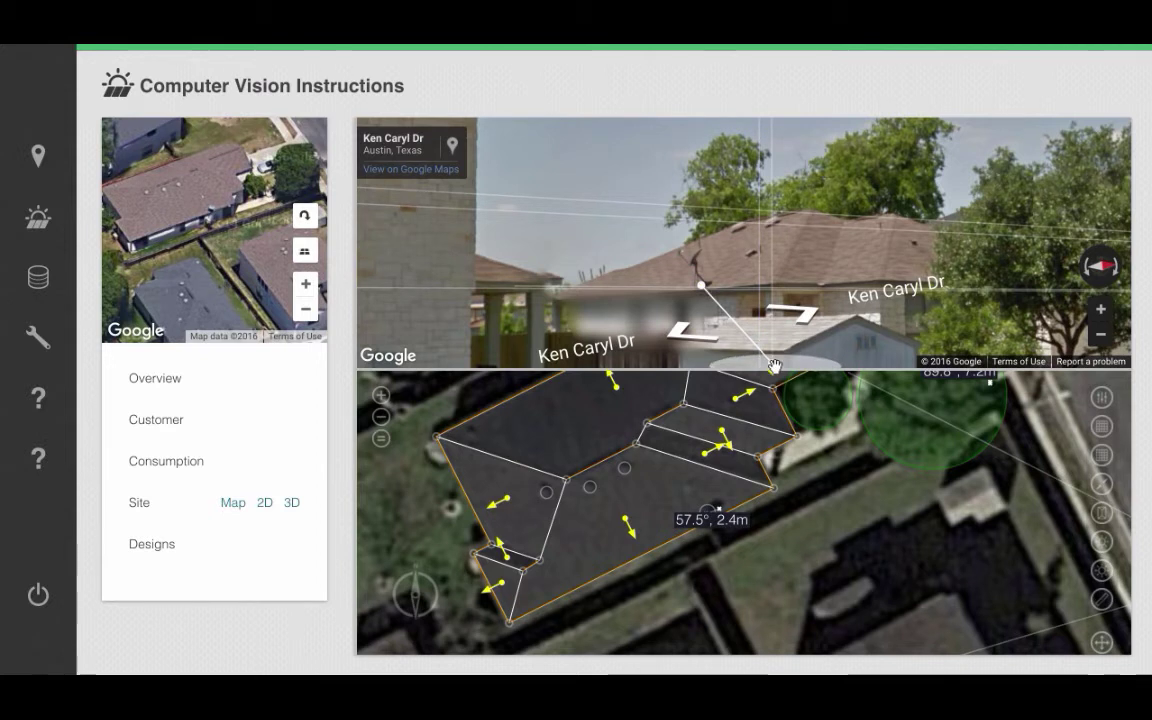
{"action": "left_click", "coordinate": [701, 249]}
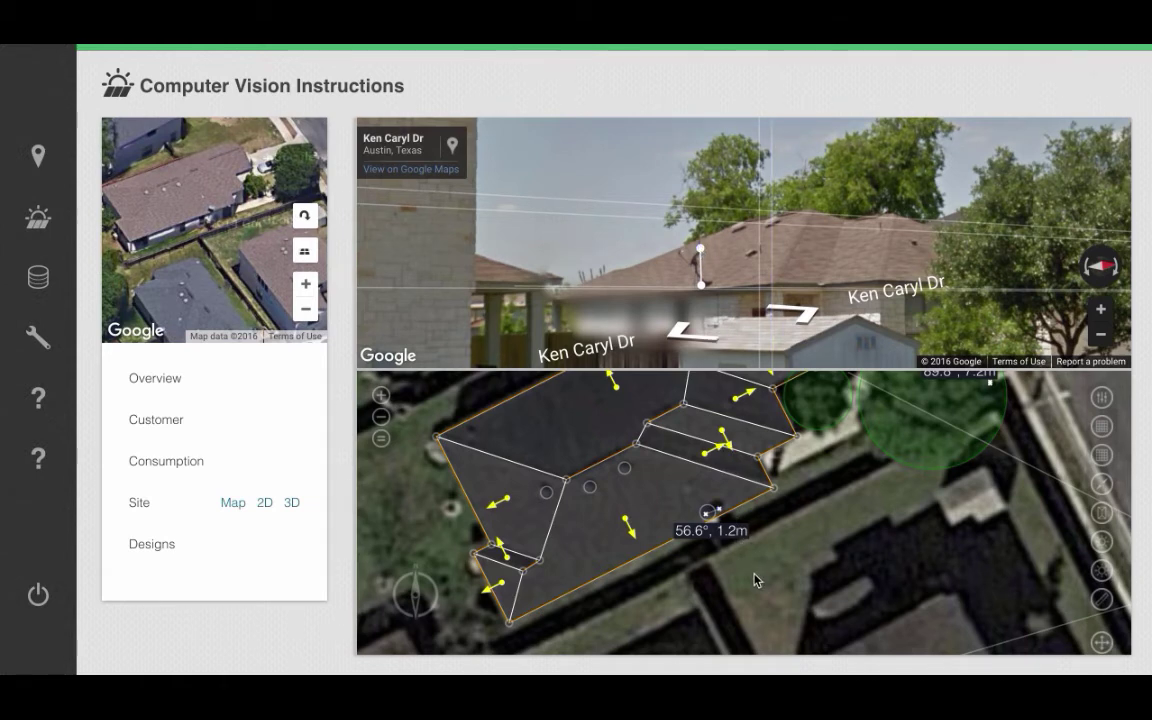
Step: Bring the vent measurement's two plan endpoints together over the vent so that it runs vertically
{"action": "scroll", "coordinate": [756, 580], "scroll_direction": "up", "scroll_amount": 2}
{"action": "left_click_drag", "start_coordinate": [708, 491], "coordinate": [695, 497]}
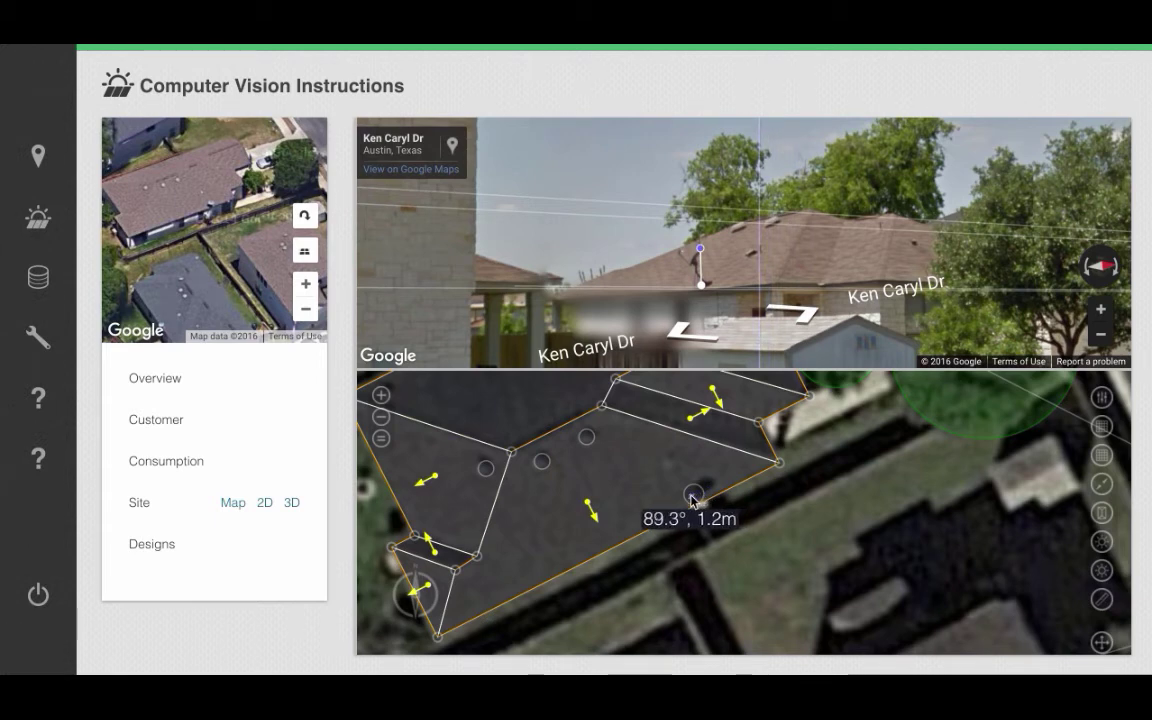
{"action": "left_click", "coordinate": [691, 496]}
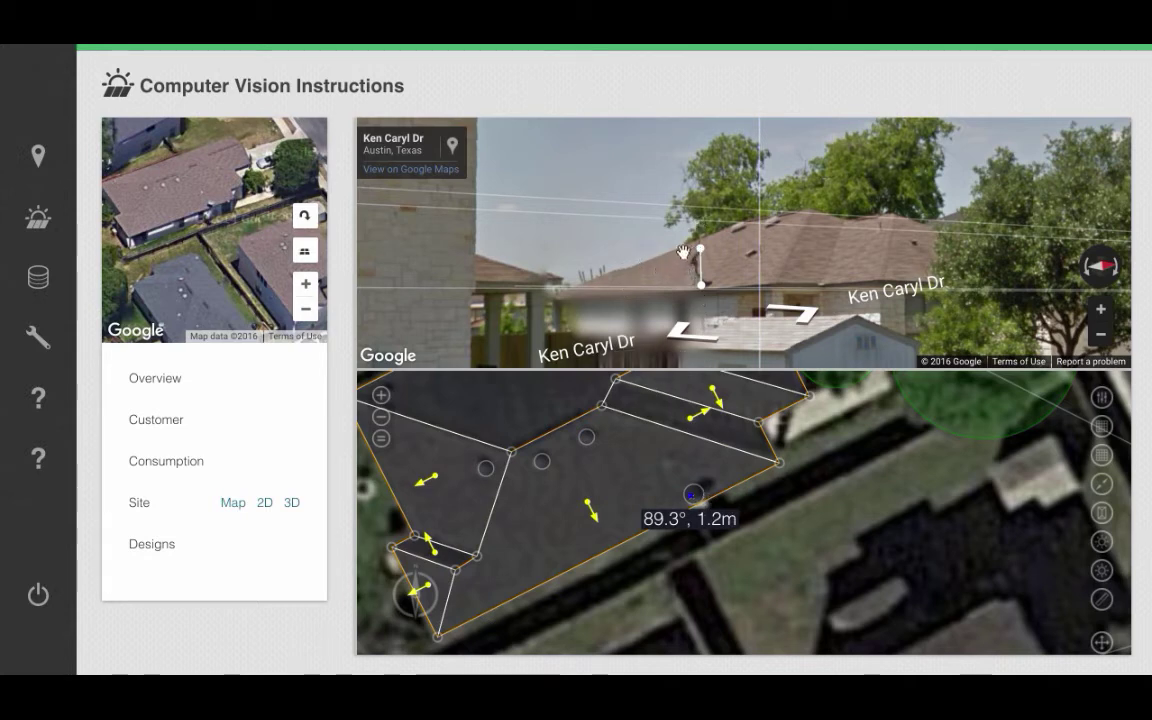
{"action": "scroll", "coordinate": [737, 585], "scroll_direction": "down", "scroll_amount": 3}
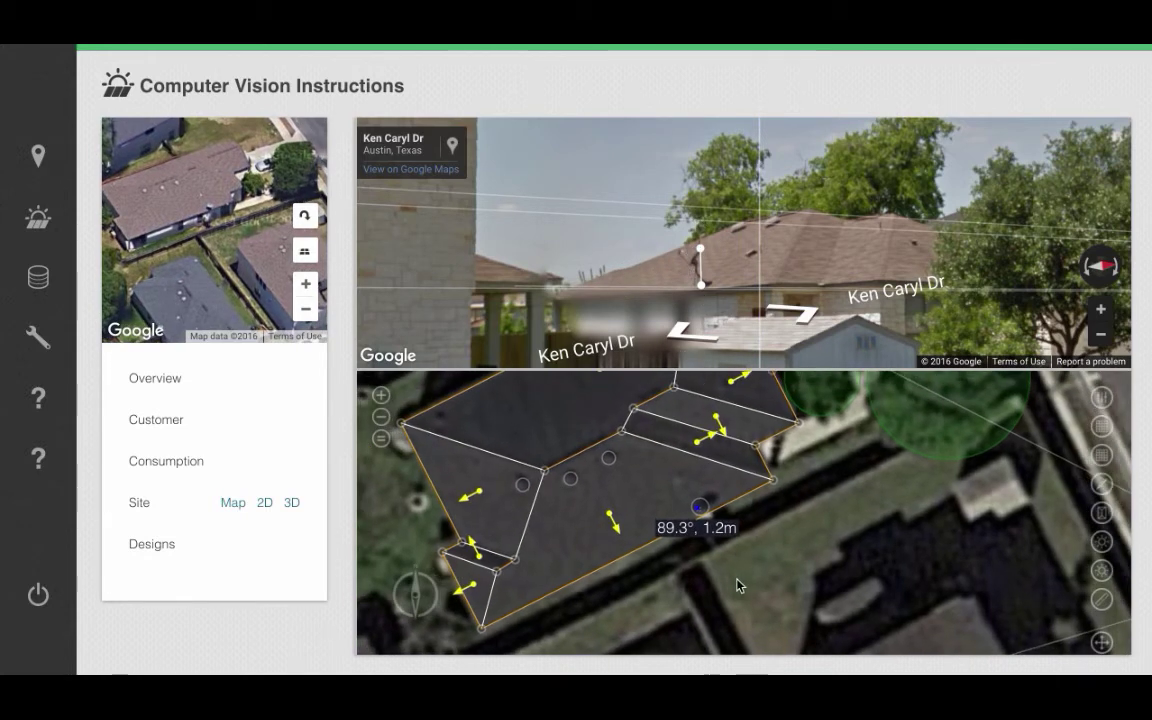
Step: Overlay downloaded, always-visible LIDAR data on the 3D model and raise the roof faces to meet its surface
{"action": "left_click", "coordinate": [781, 369]}
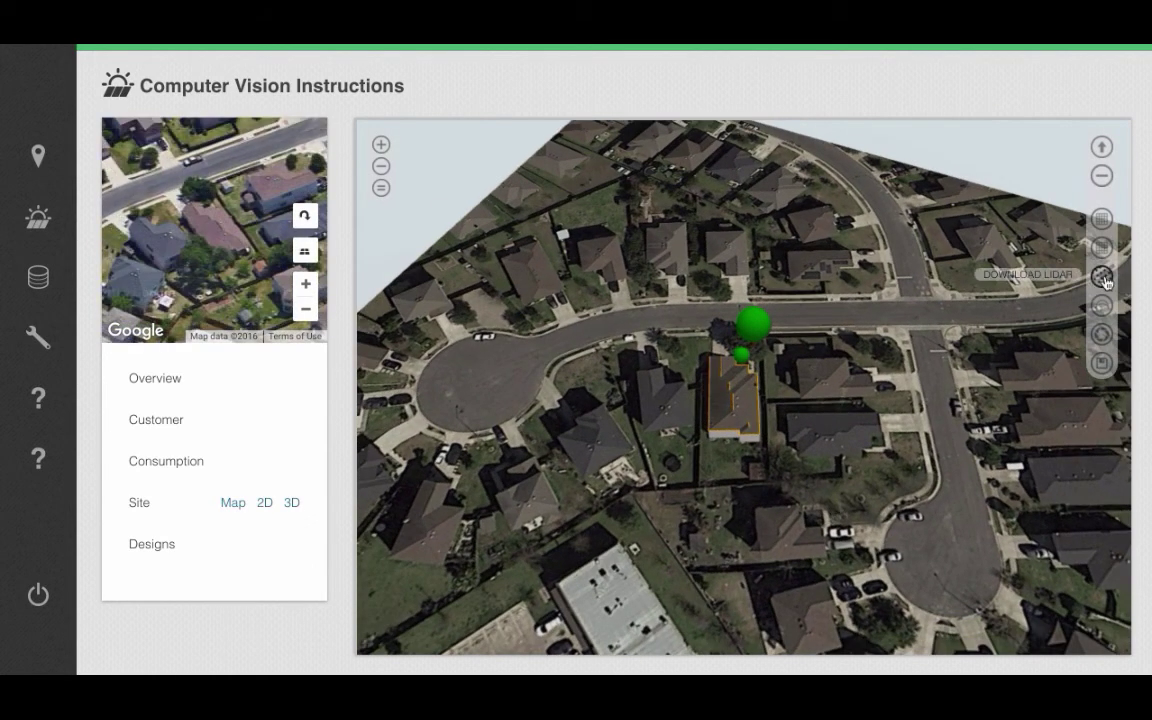
{"action": "left_click", "coordinate": [1101, 248]}
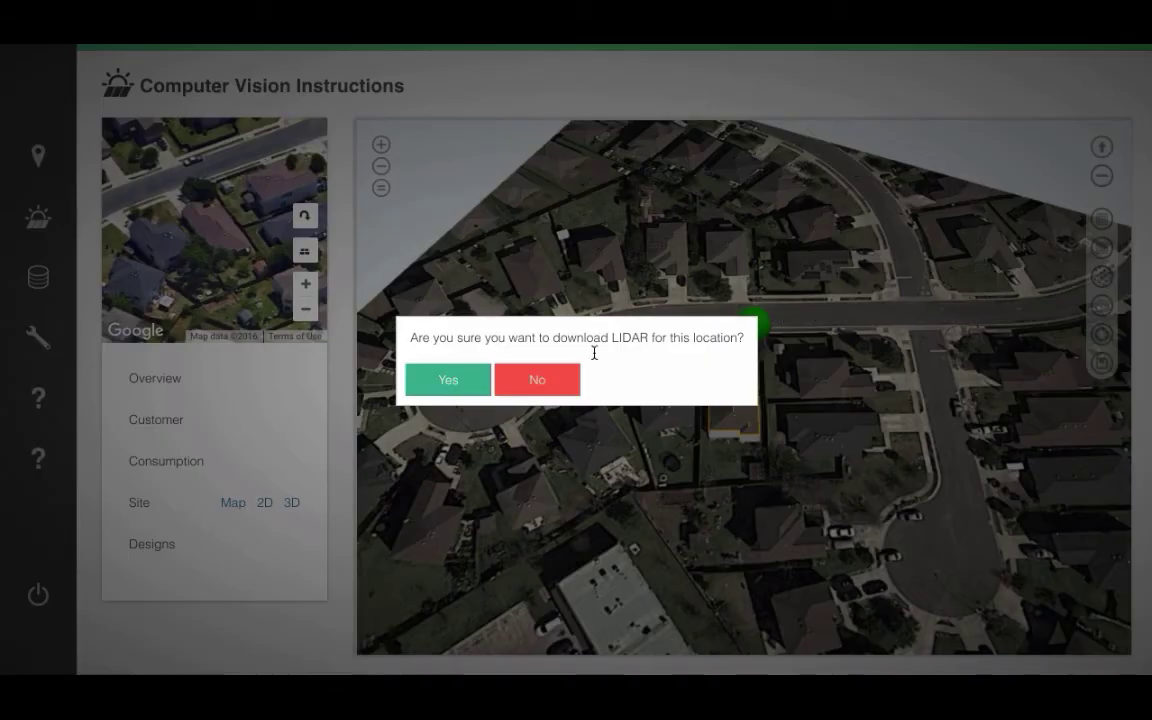
{"action": "left_click", "coordinate": [432, 389]}
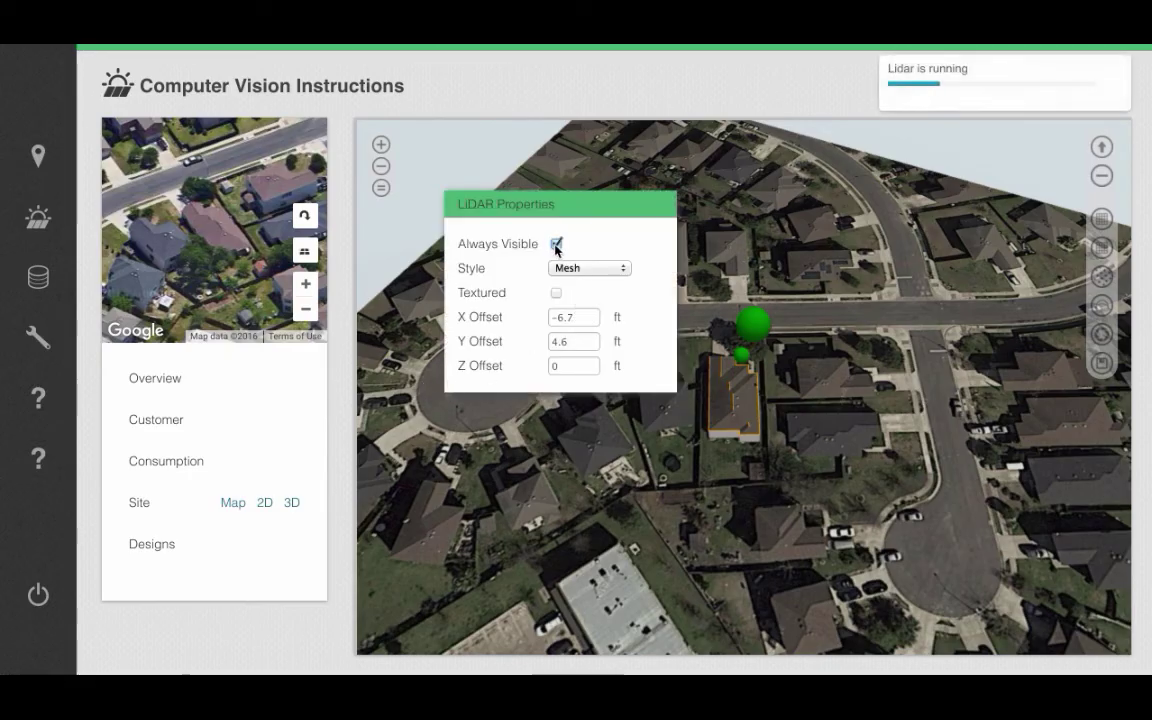
{"action": "left_click_drag", "start_coordinate": [586, 206], "coordinate": [370, 215]}
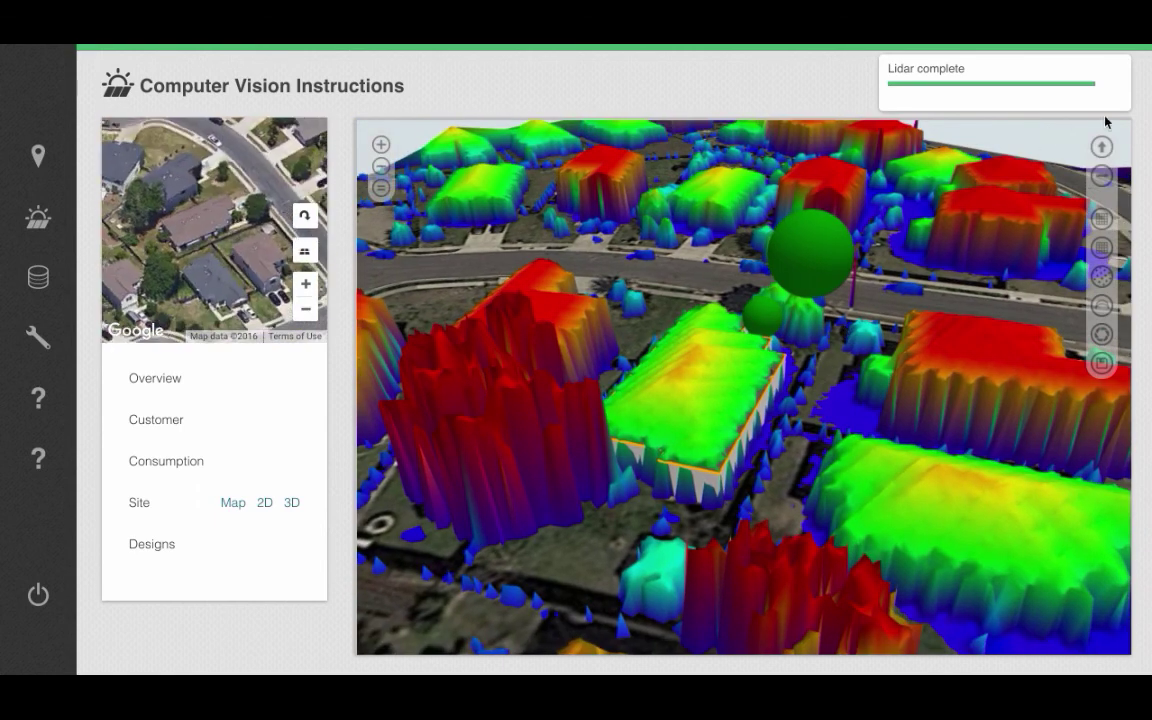
{"action": "left_click", "coordinate": [1102, 149]}
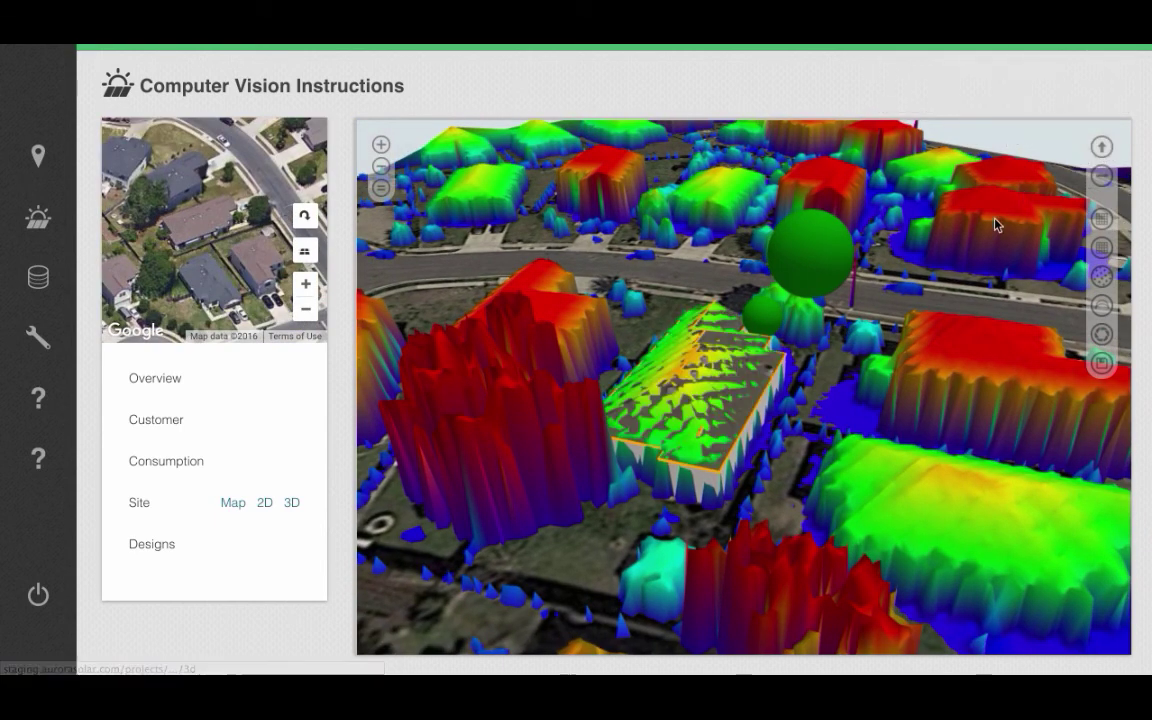
Step: Set the height of the vent nearest the eave to 3.5 ft in the 3D model
{"action": "scroll", "coordinate": [938, 303], "scroll_direction": "up", "scroll_amount": 5}
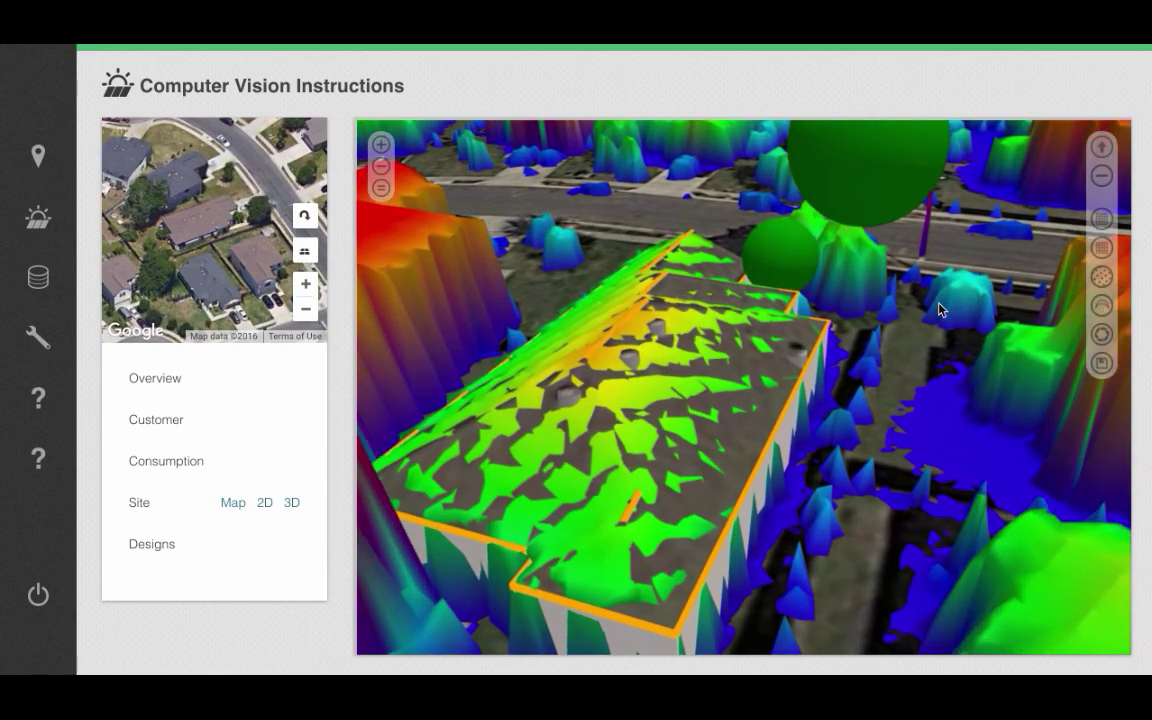
{"action": "left_click_drag", "start_coordinate": [888, 392], "coordinate": [883, 392]}
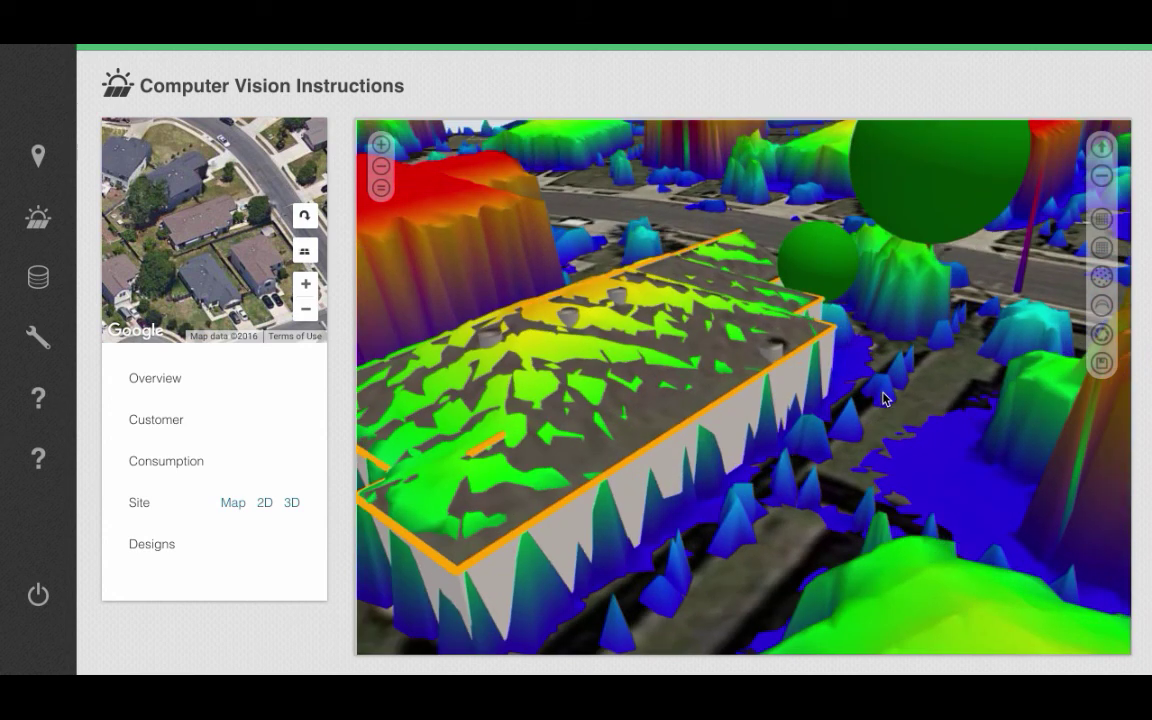
{"action": "left_click", "coordinate": [773, 357]}
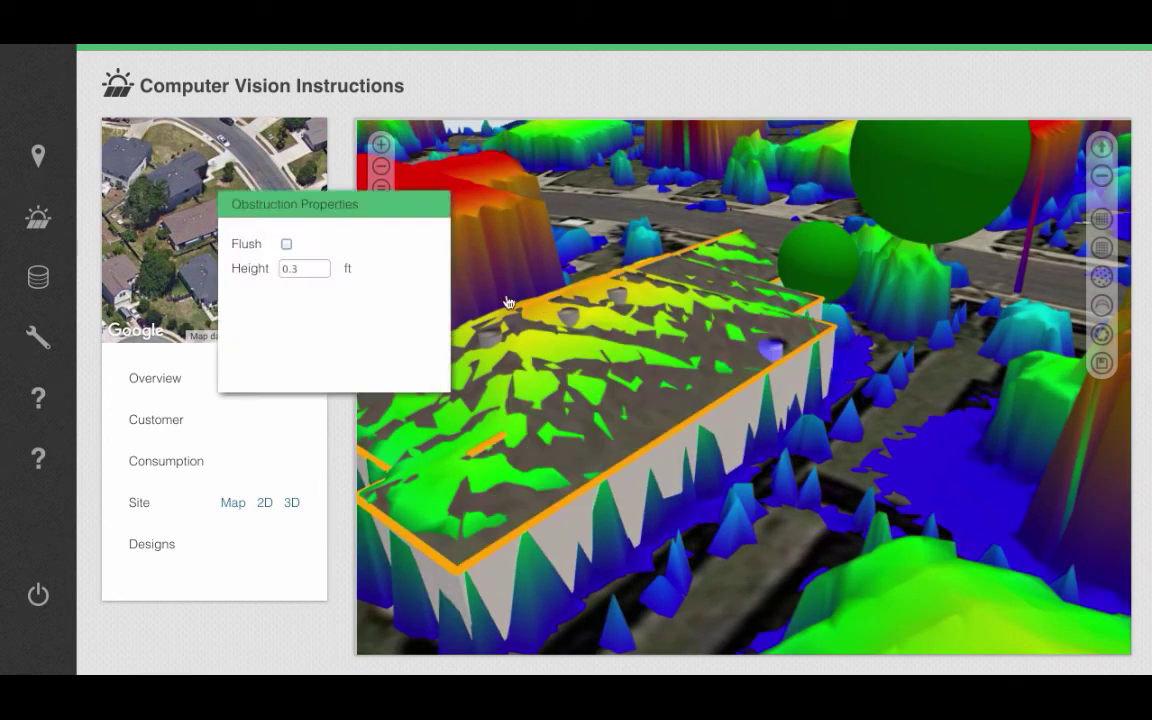
{"action": "double_click", "coordinate": [298, 271]}
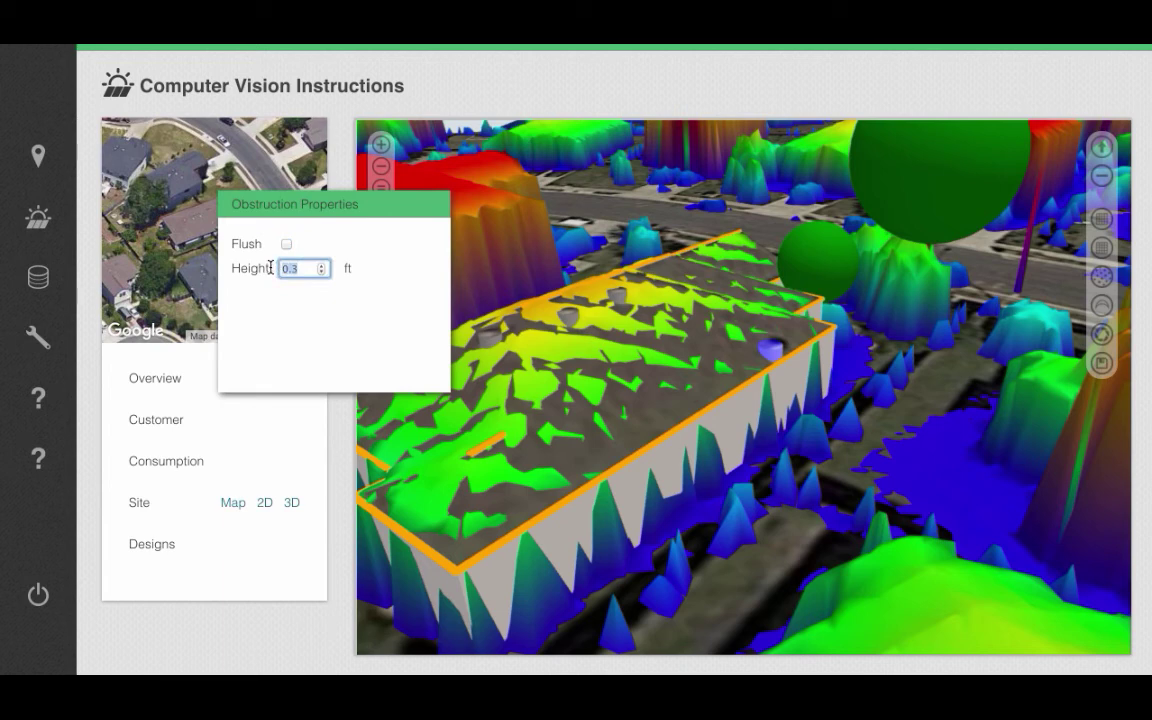
{"action": "type", "text": "3"}
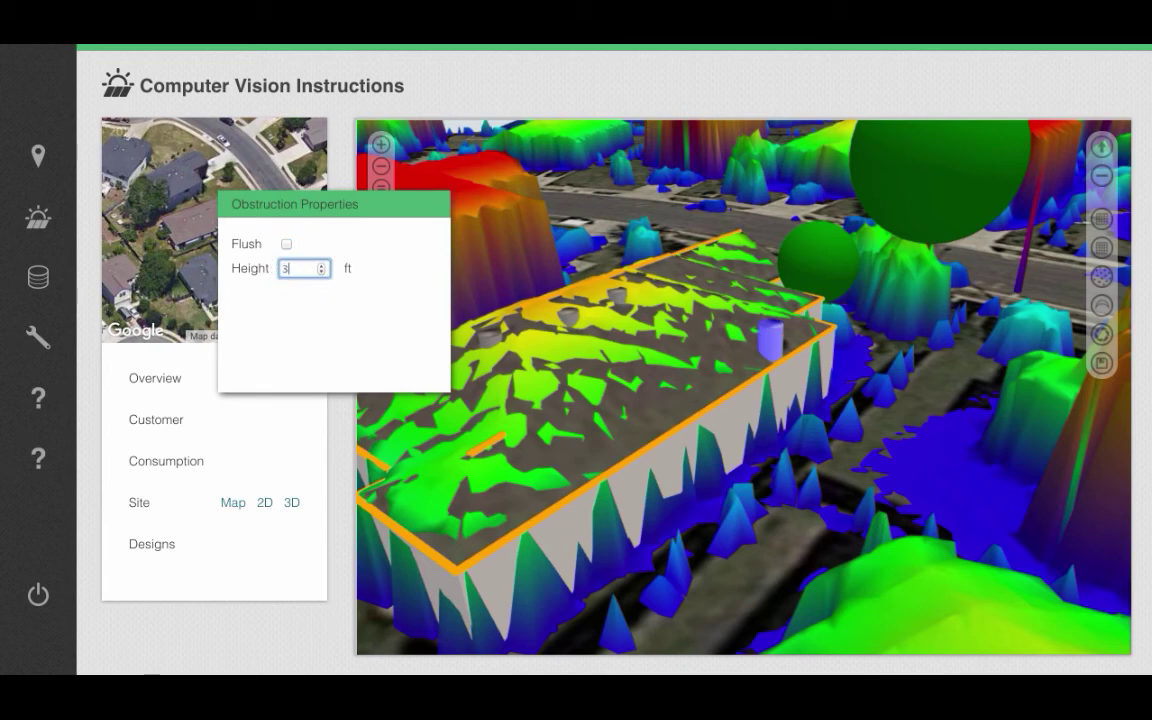
{"action": "type", "text": ".5"}
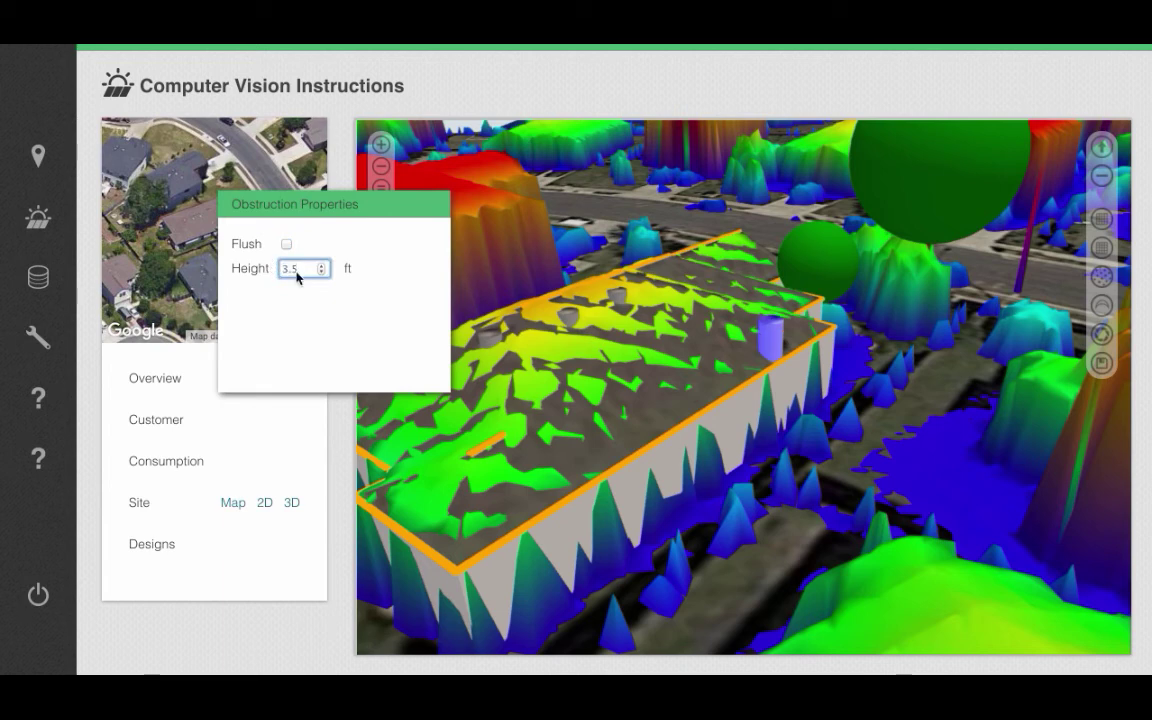
{"action": "left_click", "coordinate": [848, 452]}
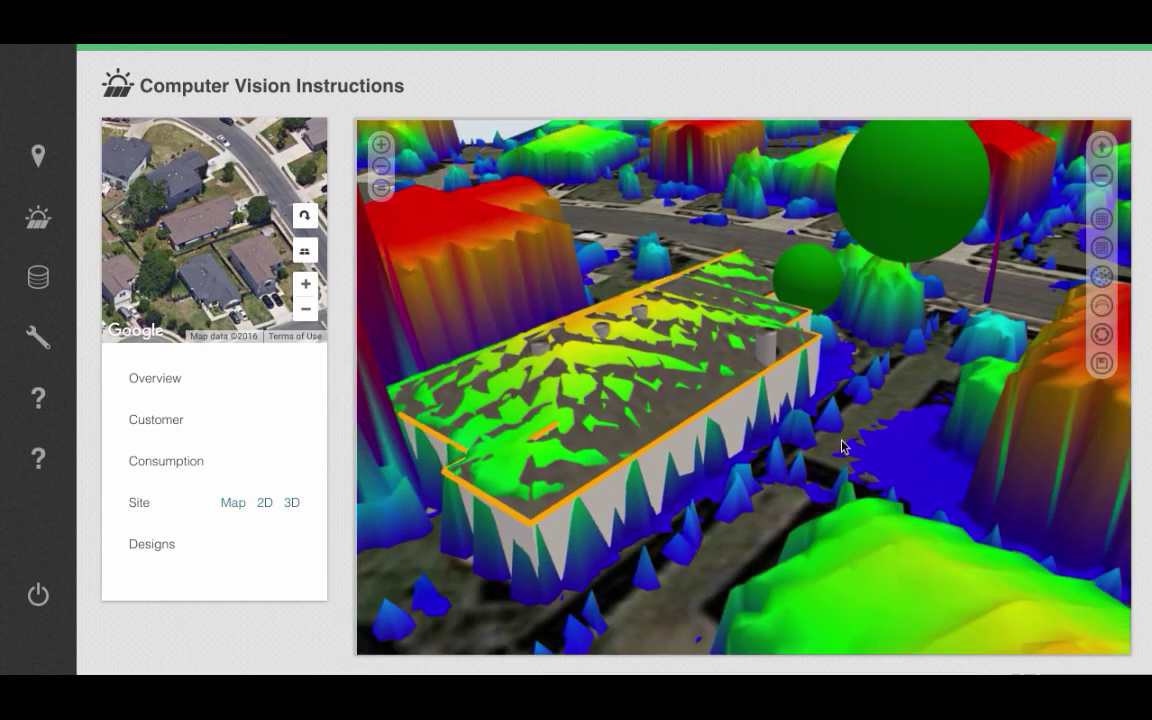
Step: Make the three vents near the roof ridge flush with the roof surface
{"action": "left_click", "coordinate": [646, 319]}
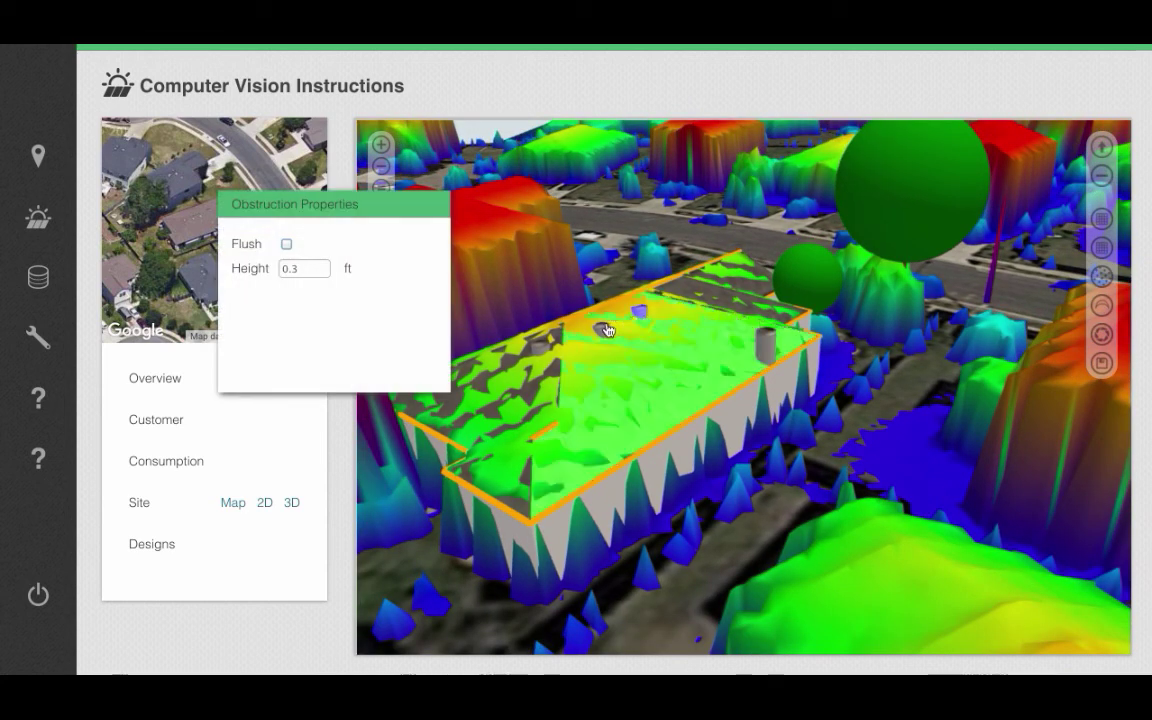
{"action": "left_click", "coordinate": [287, 245]}
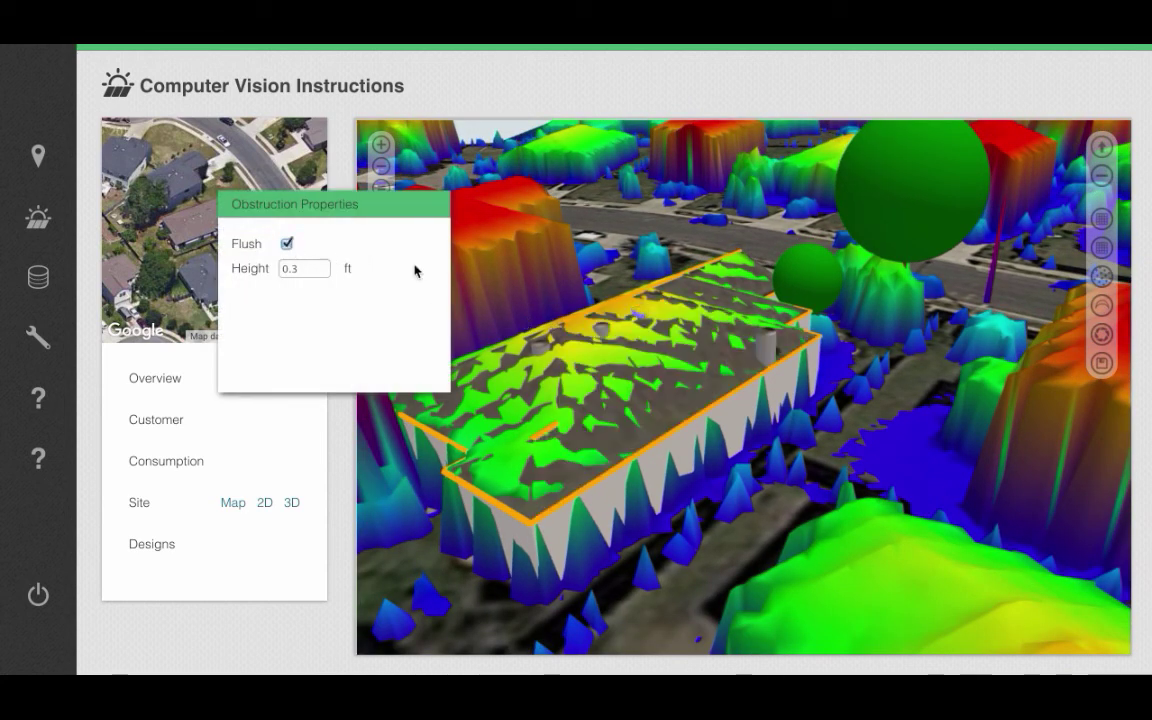
{"action": "left_click", "coordinate": [604, 336]}
{"action": "left_click", "coordinate": [540, 334]}
{"action": "left_click", "coordinate": [287, 245]}
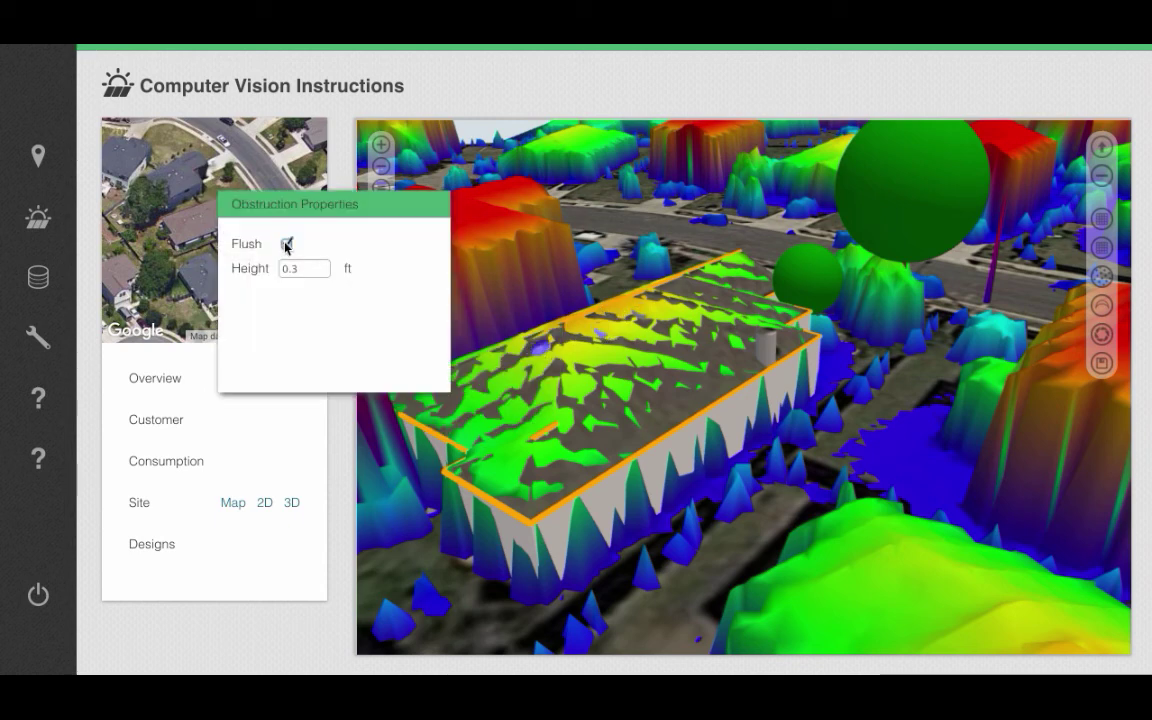
{"action": "left_click", "coordinate": [789, 477]}
Step: Set the tilt of the northwest-facing roof face to 25° in the 3D model
{"action": "scroll", "coordinate": [789, 477], "scroll_direction": "down", "scroll_amount": 5}
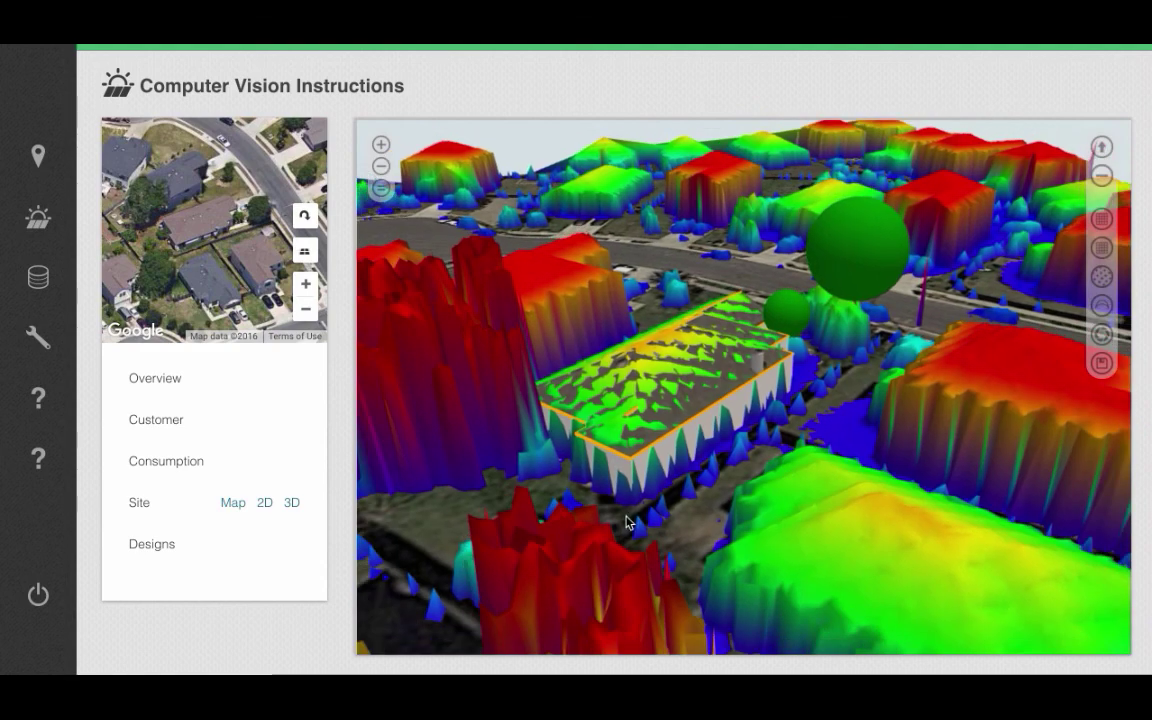
{"action": "left_click_drag", "start_coordinate": [638, 527], "coordinate": [640, 420]}
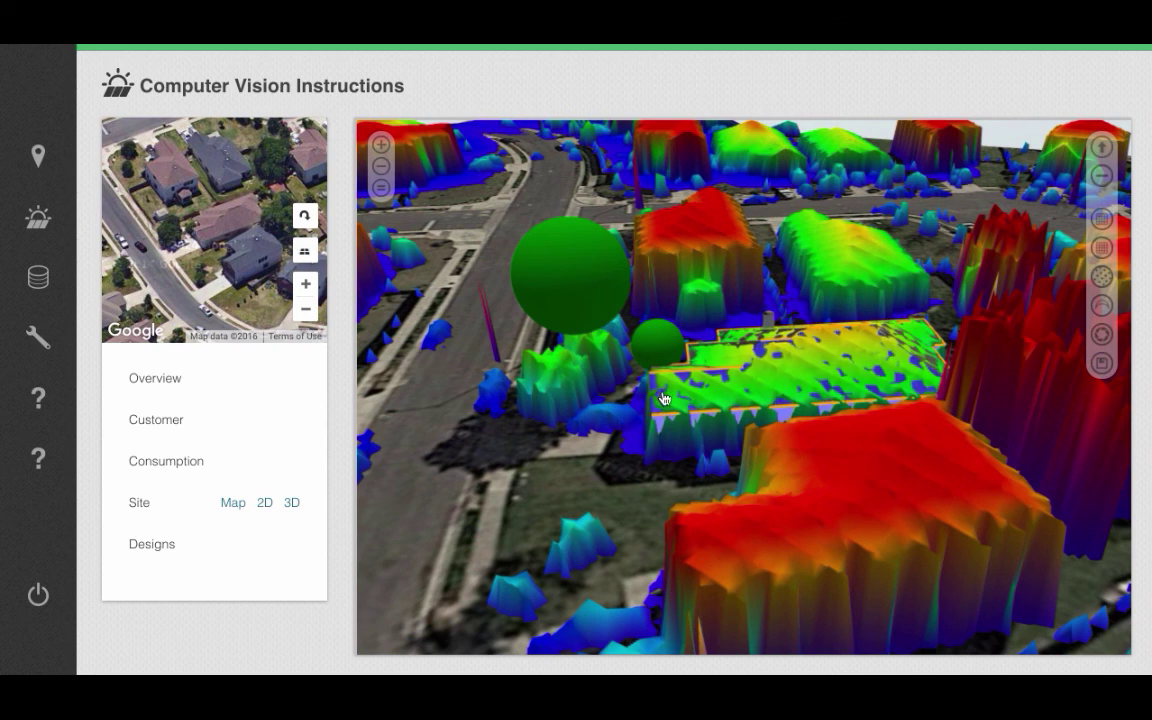
{"action": "left_click", "coordinate": [663, 395]}
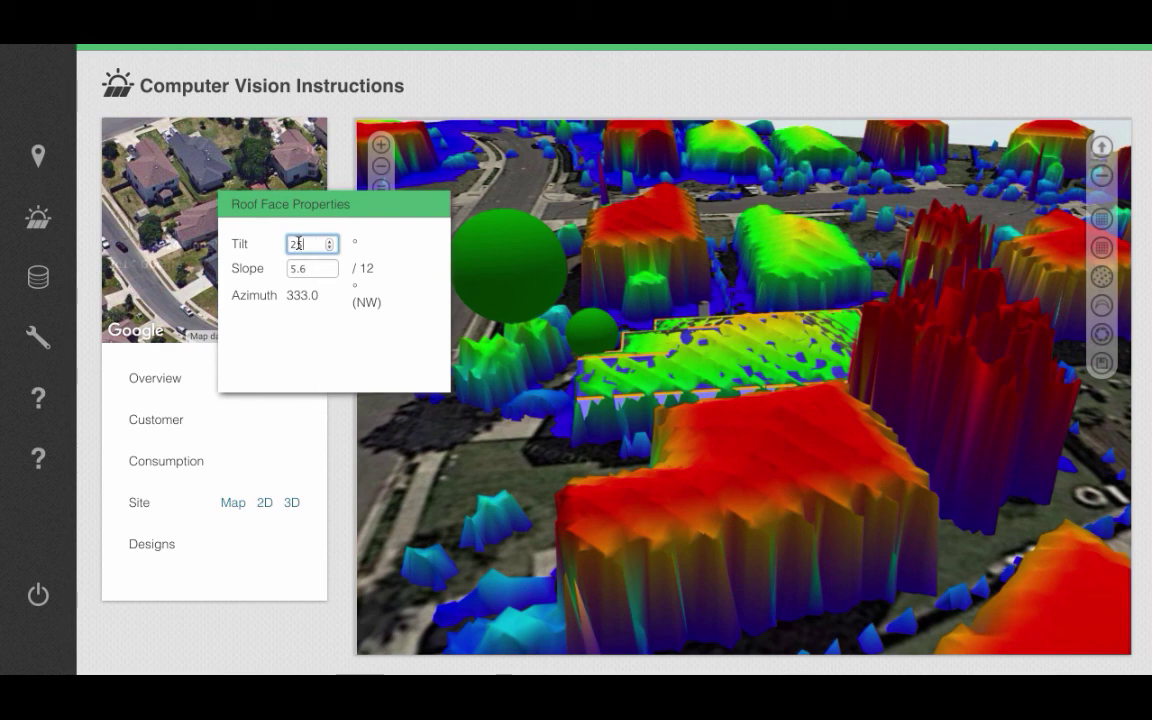
{"action": "scroll", "coordinate": [482, 430], "scroll_direction": "up", "scroll_amount": 3}
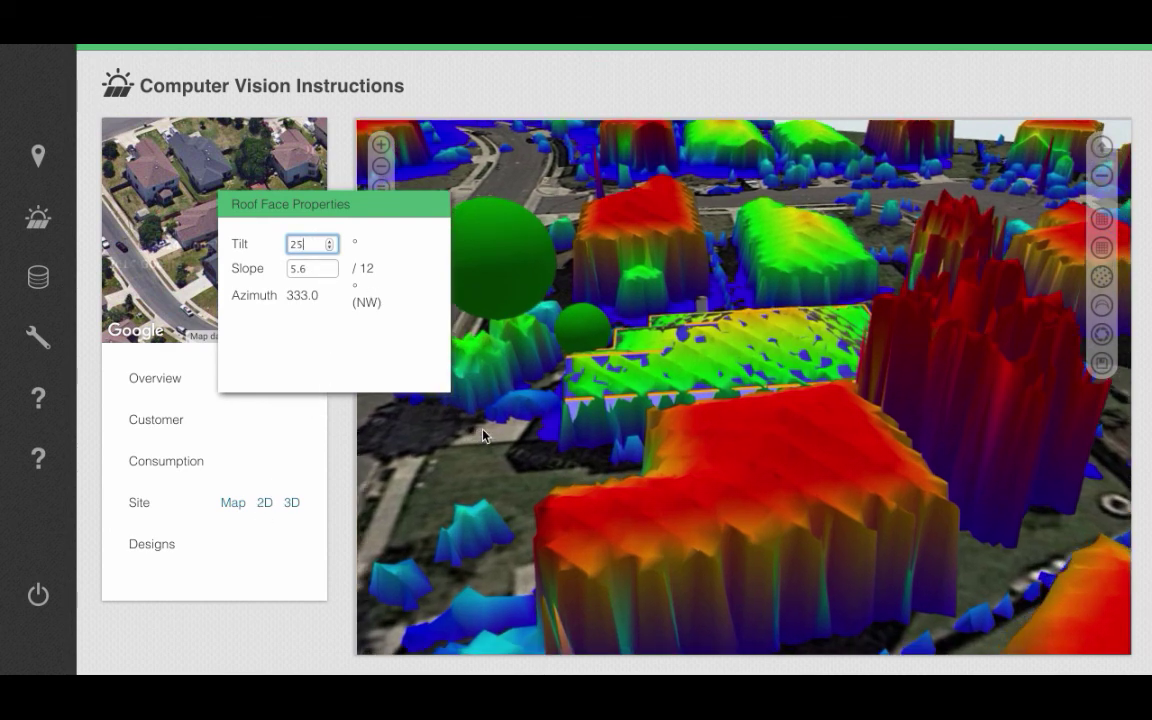